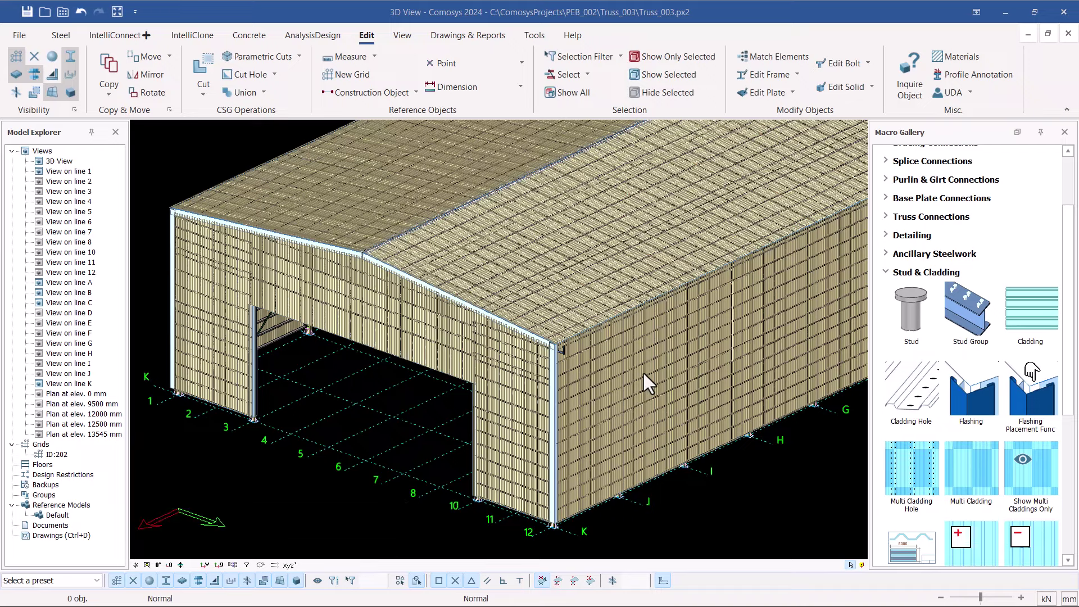
# - Examine the flashing profile at the gable's eave corner and the upper corner of the large wall opening
pyautogui.scroll(6, 561, 351)
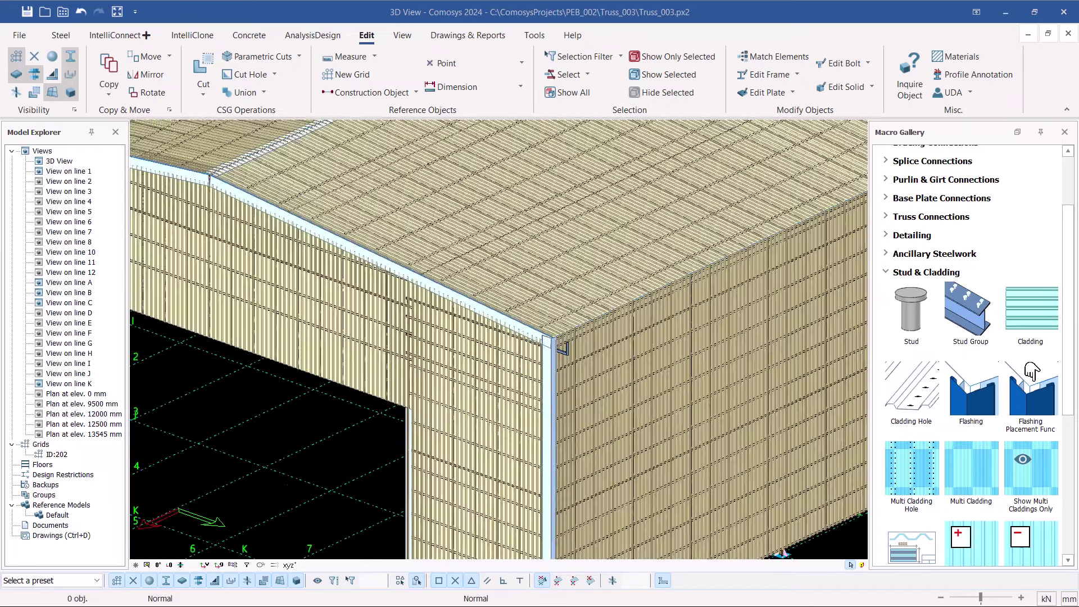
pyautogui.scroll(8, 509, 337)
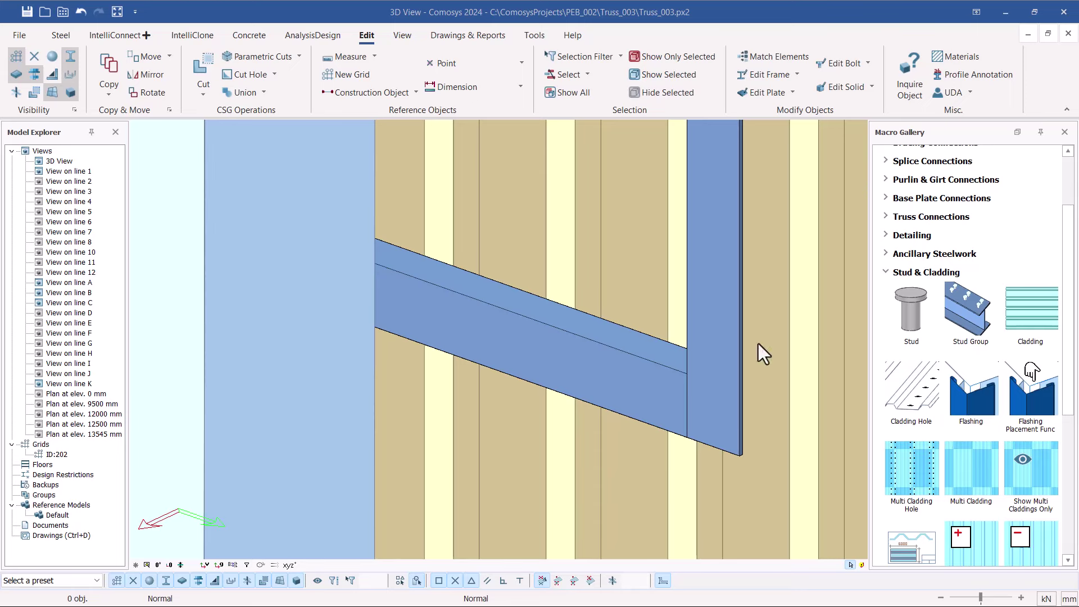
pyautogui.scroll(-3, 757, 343)
pyautogui.moveTo(757, 343); pyautogui.dragTo(664, 224, button='middle')
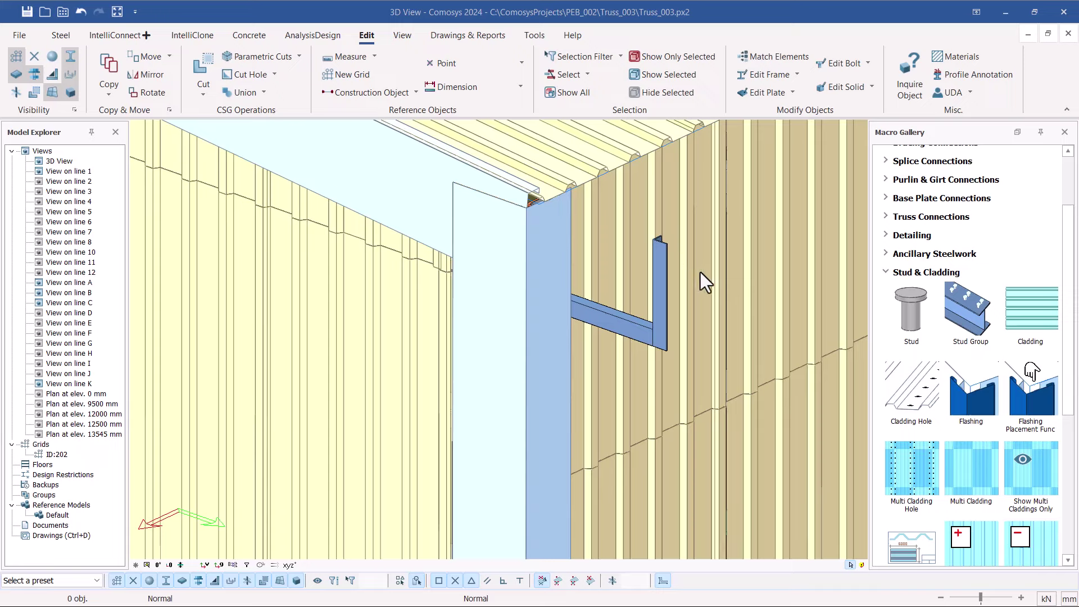
pyautogui.scroll(-3, 691, 292)
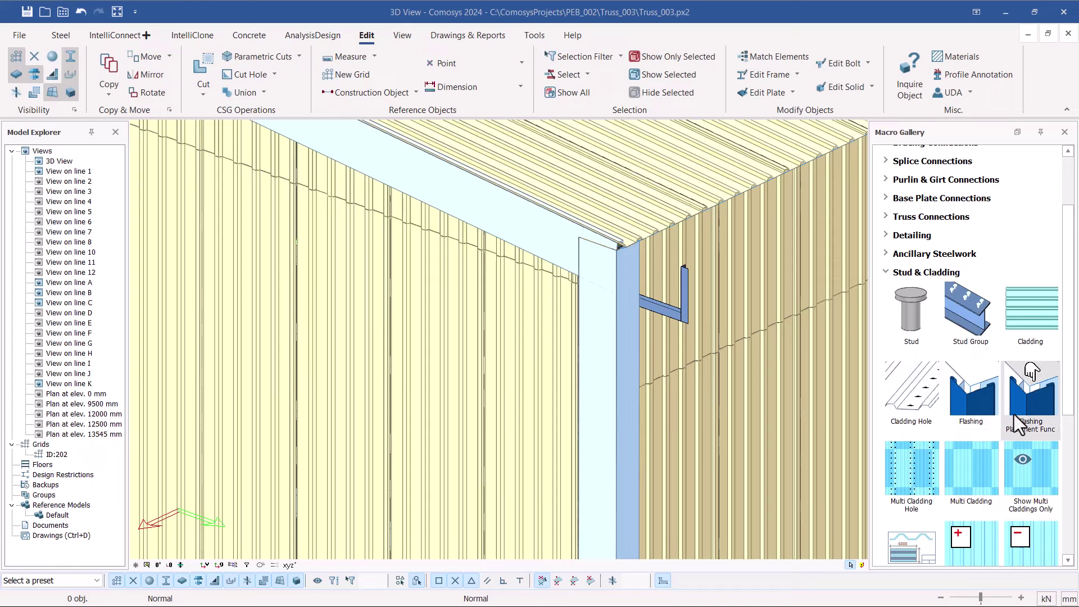
pyautogui.scroll(-2, 789, 314)
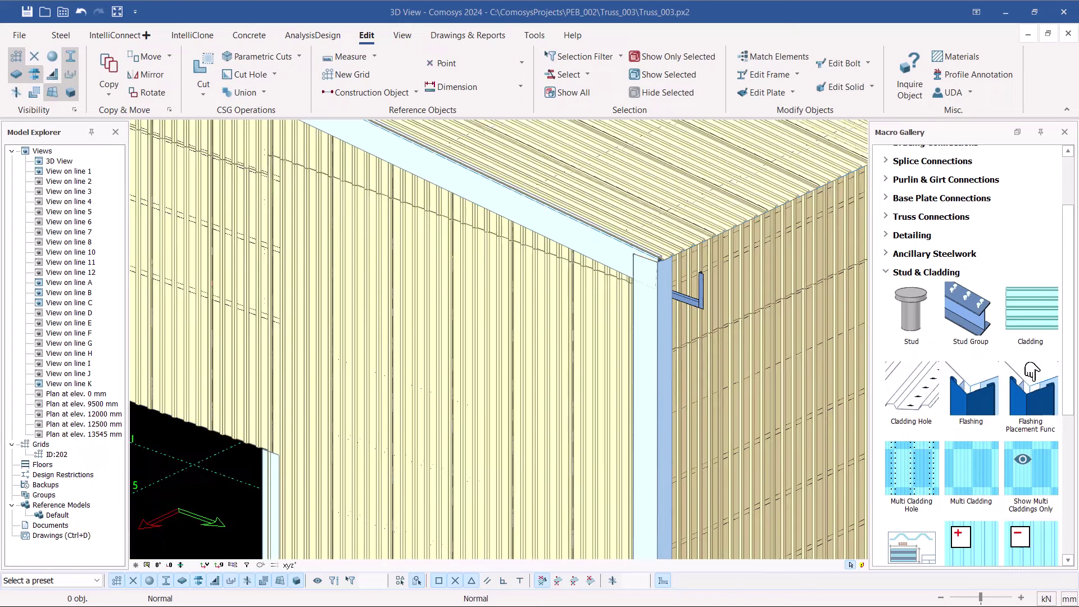
pyautogui.scroll(-2, 736, 289)
pyautogui.scroll(5, 444, 382)
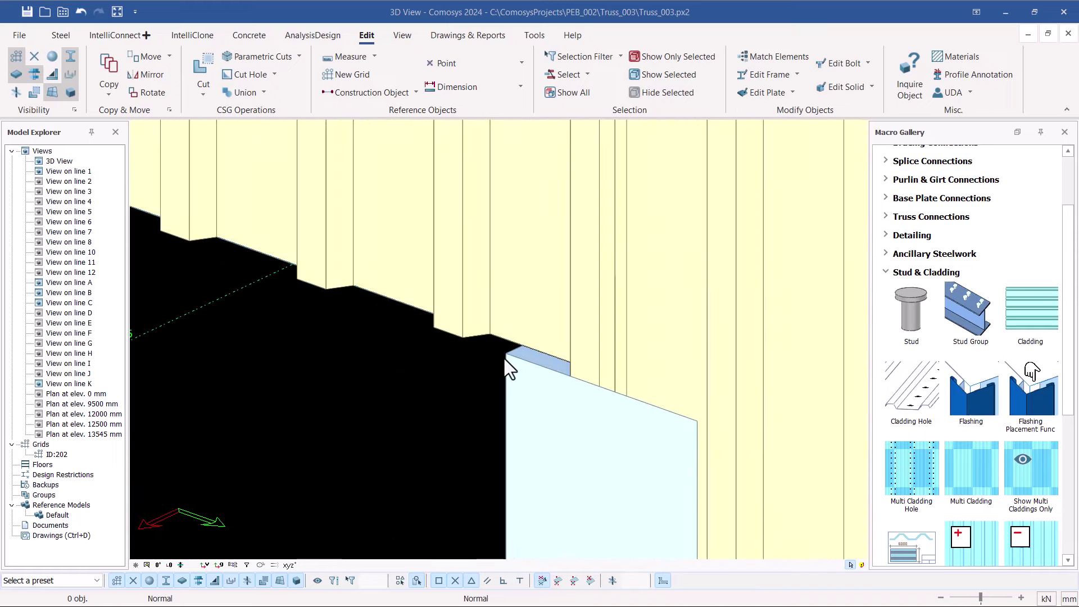
pyautogui.scroll(-3, 728, 359)
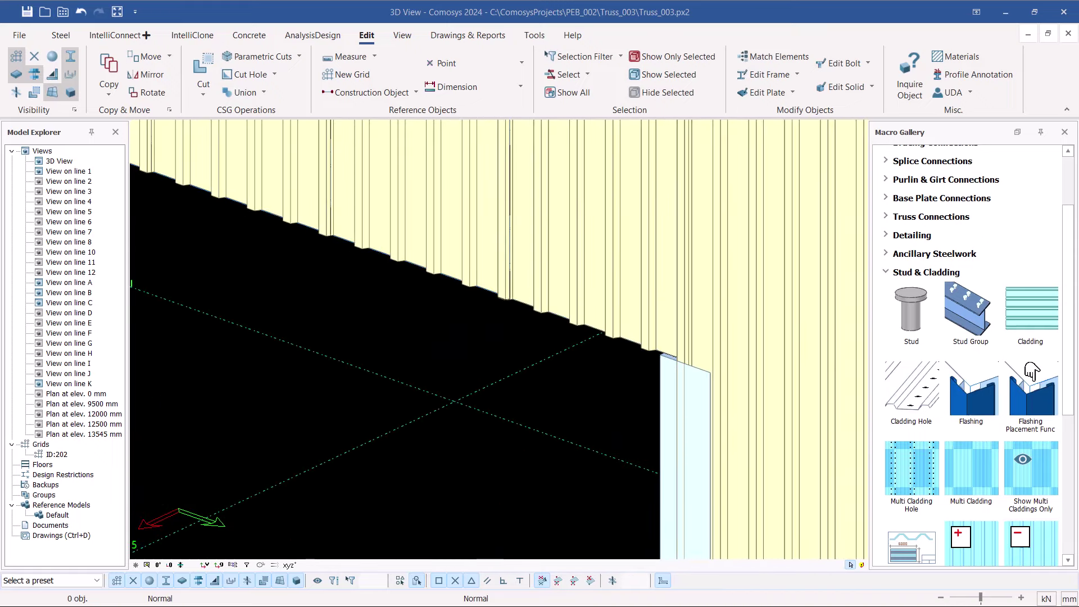
pyautogui.scroll(4, 665, 330)
pyautogui.scroll(-1, 759, 364)
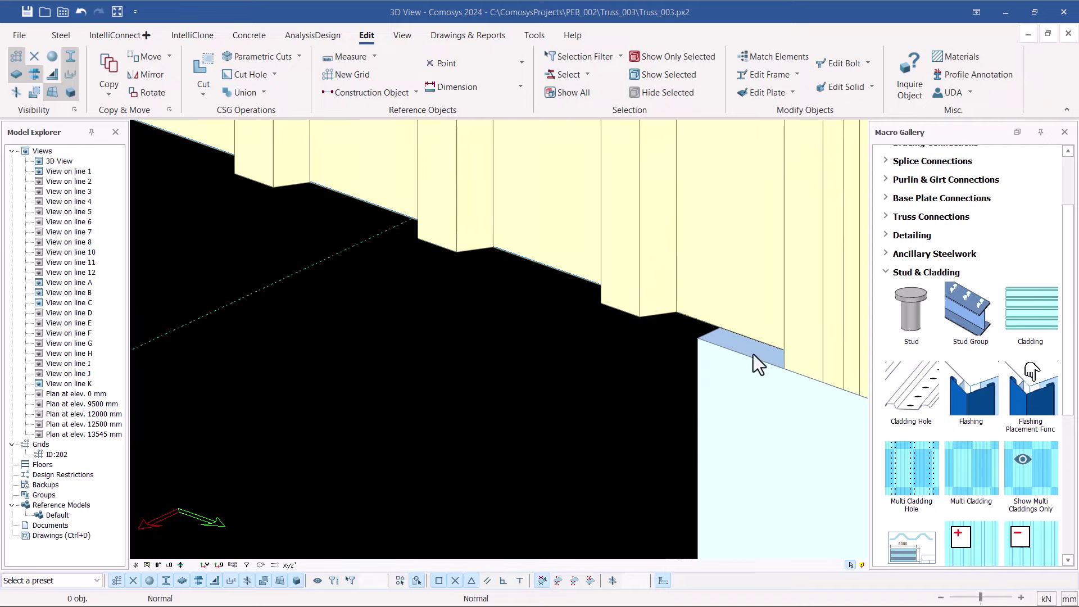
pyautogui.scroll(-6, 758, 364)
pyautogui.scroll(-3, 759, 364)
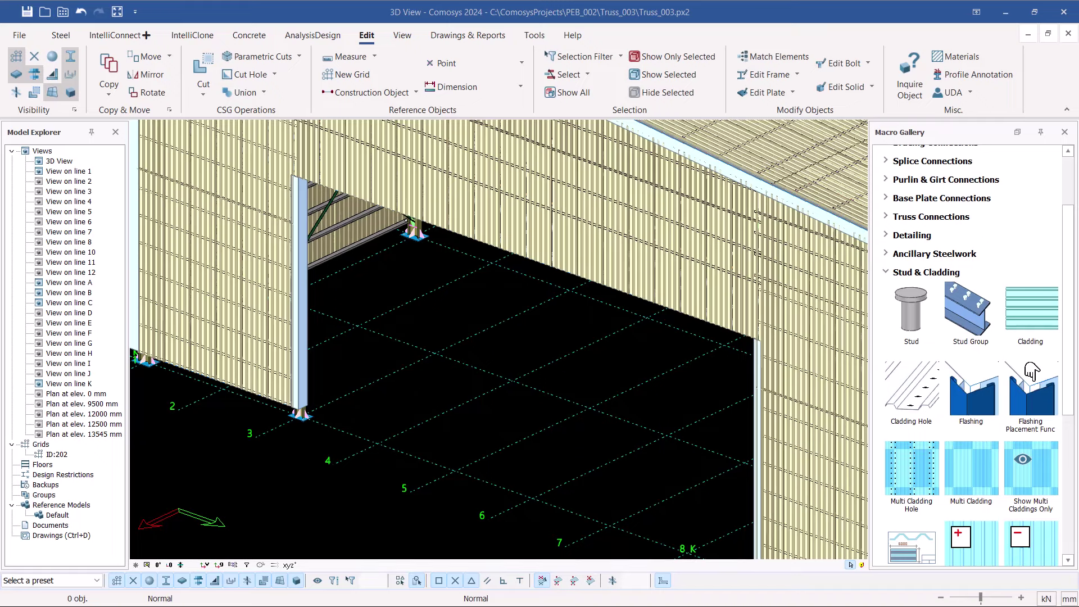
# - Place a Flashing along the head of the gable wall opening, from the jamb corner near line 10 to the jamb corner near line 3
pyautogui.scroll(10, 659, 235)
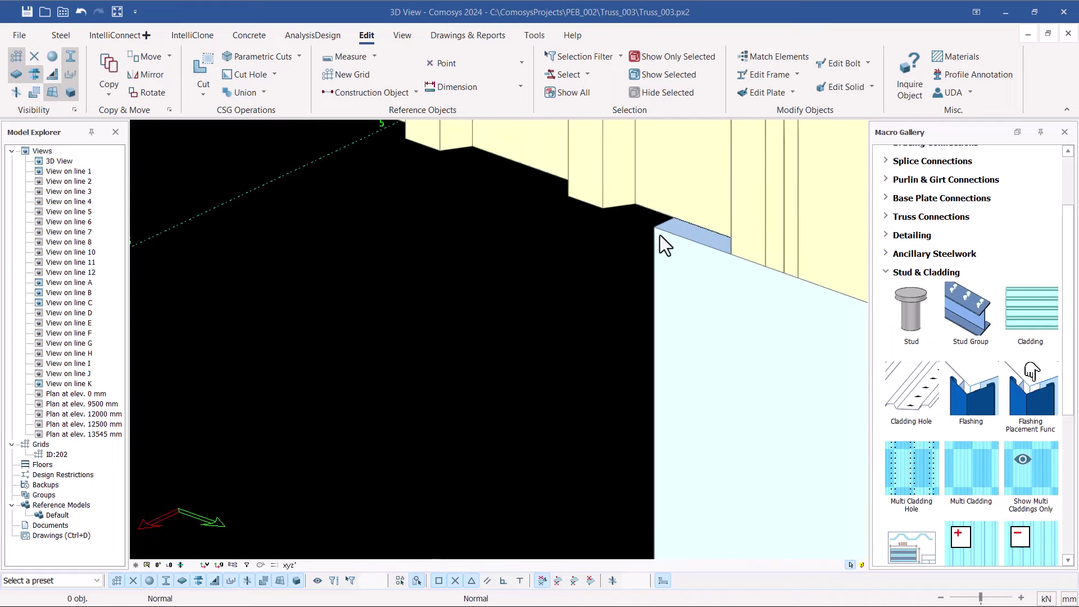
pyautogui.click(972, 396)
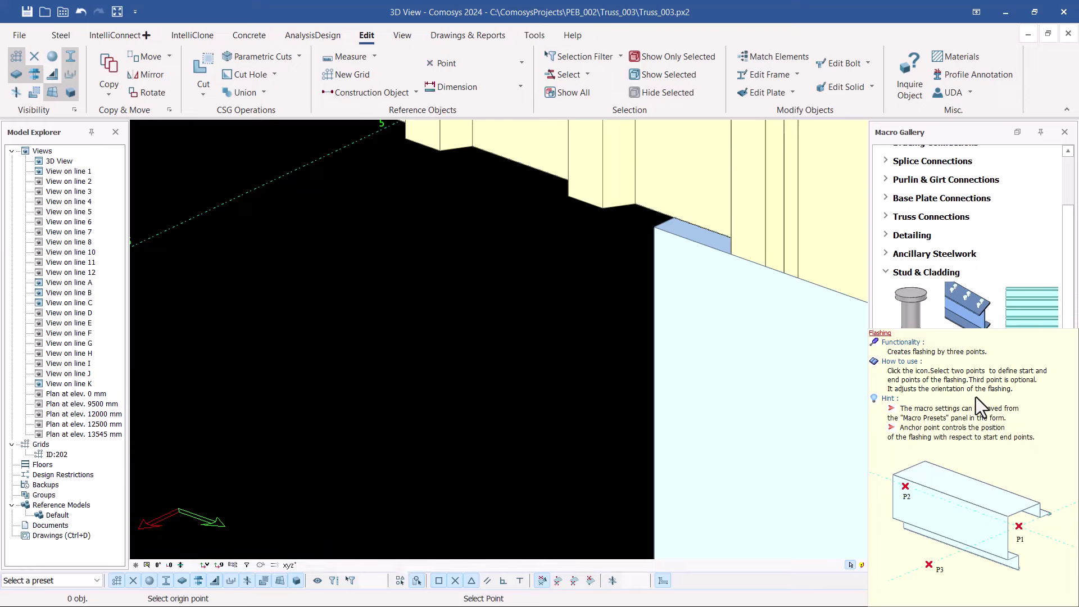
pyautogui.scroll(3, 663, 222)
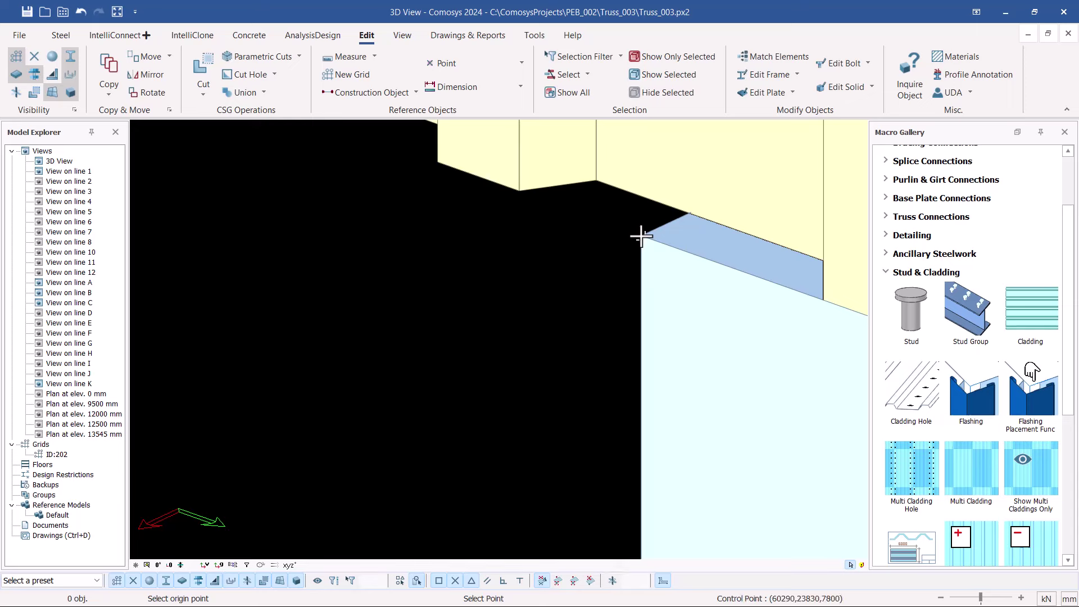
pyautogui.click(640, 236)
pyautogui.scroll(-1, 410, 321)
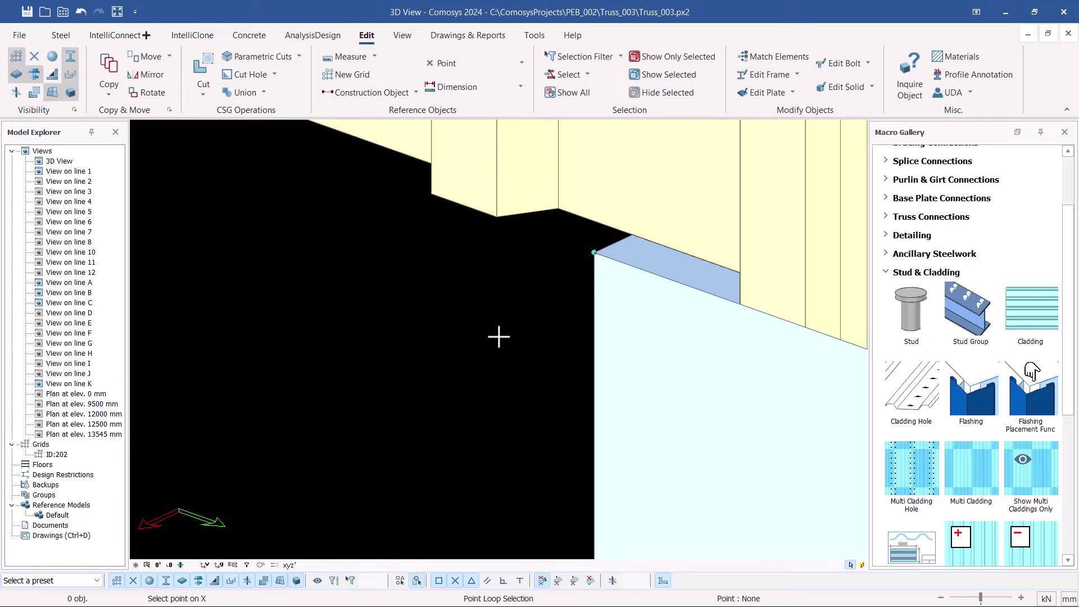
pyautogui.scroll(-4, 571, 298)
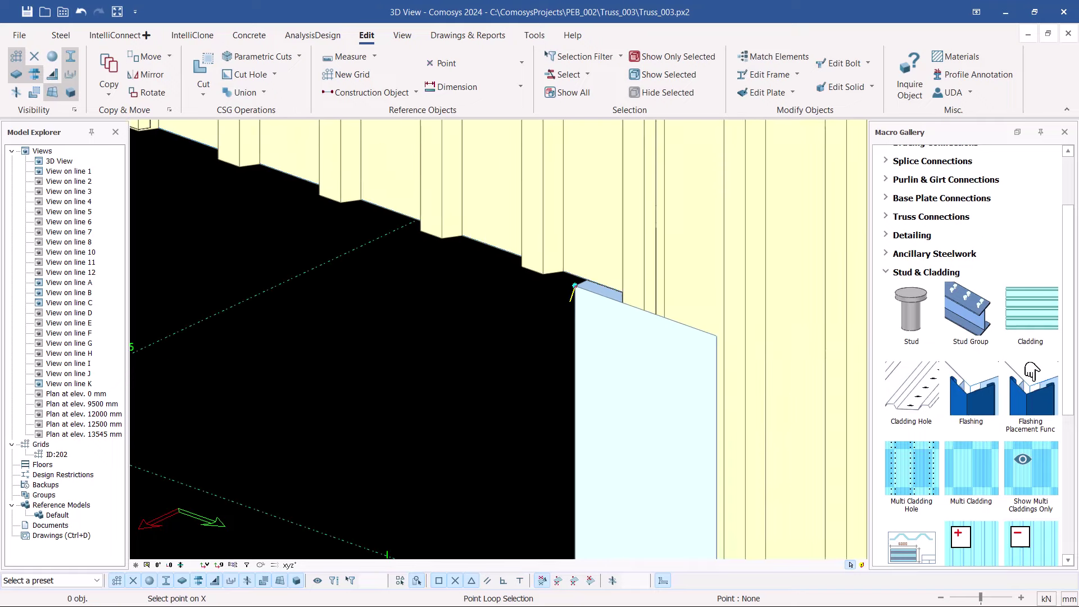
pyautogui.scroll(-5, 574, 286)
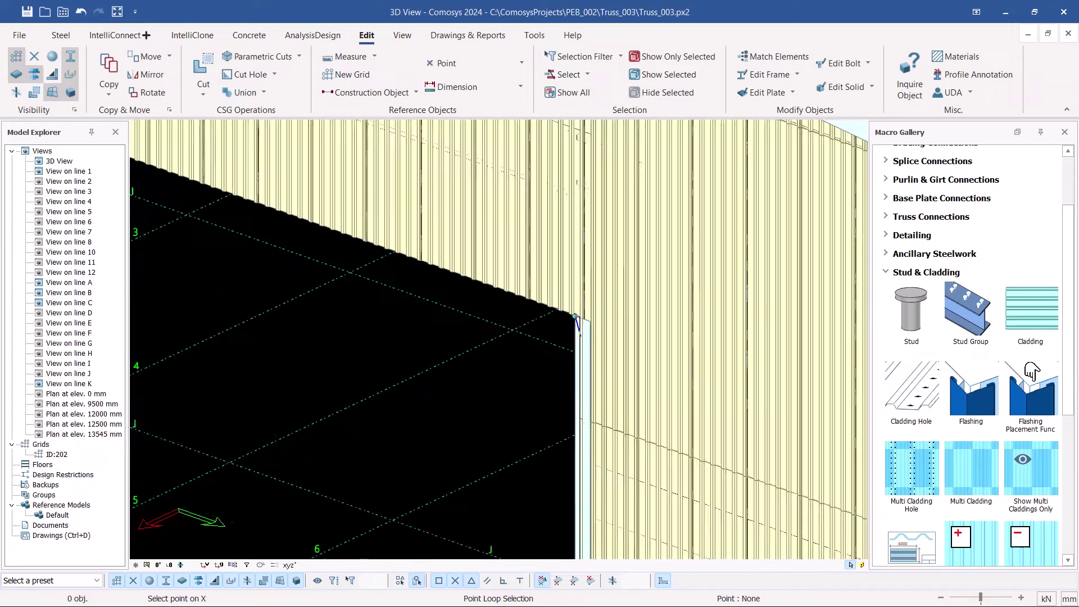
pyautogui.scroll(-4, 576, 318)
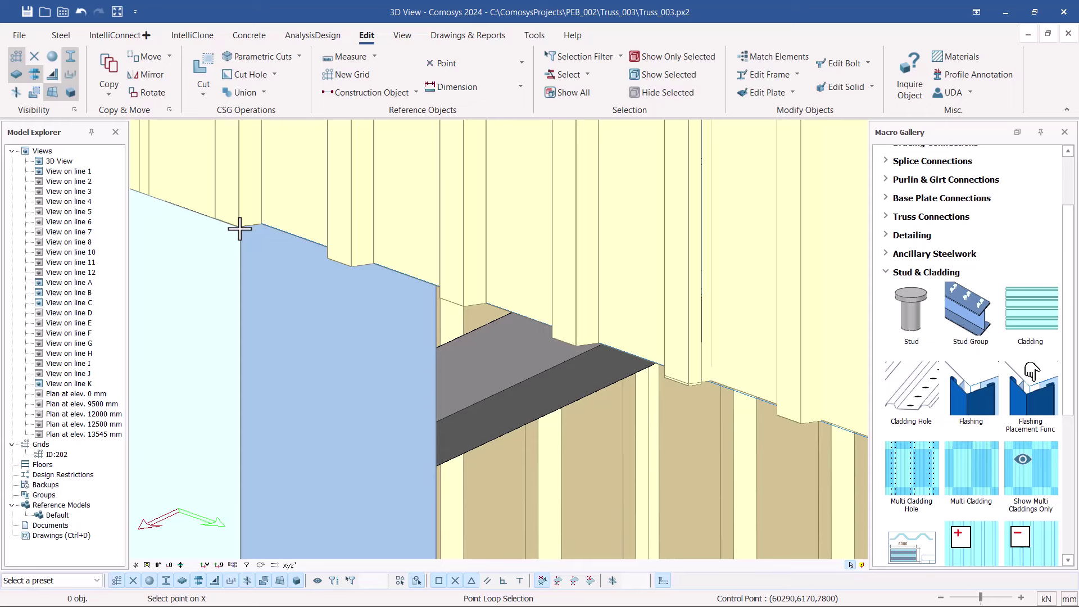
pyautogui.click(240, 229)
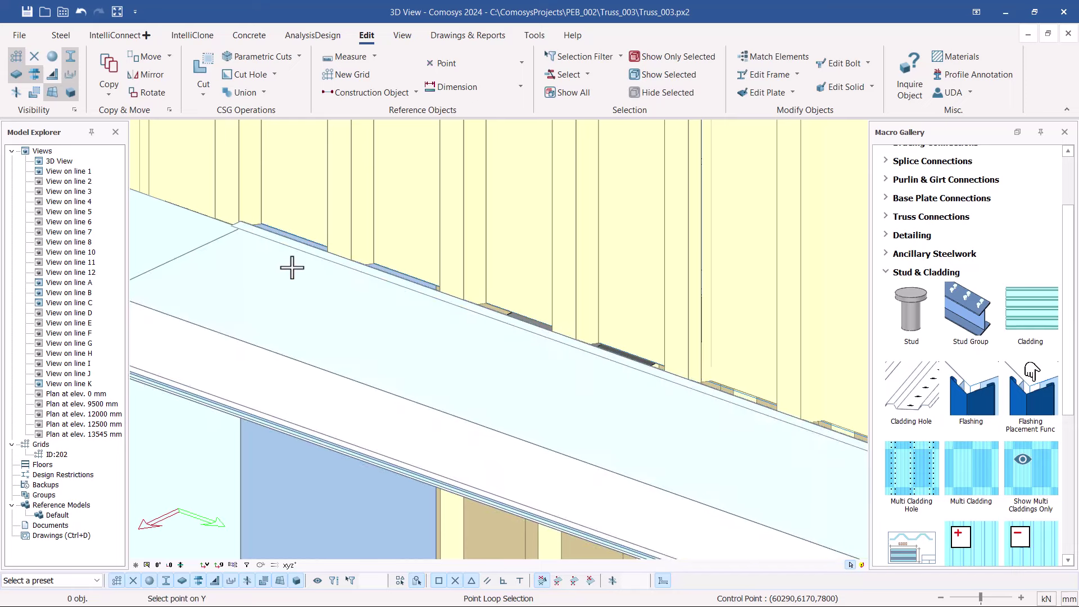
pyautogui.click(293, 269)
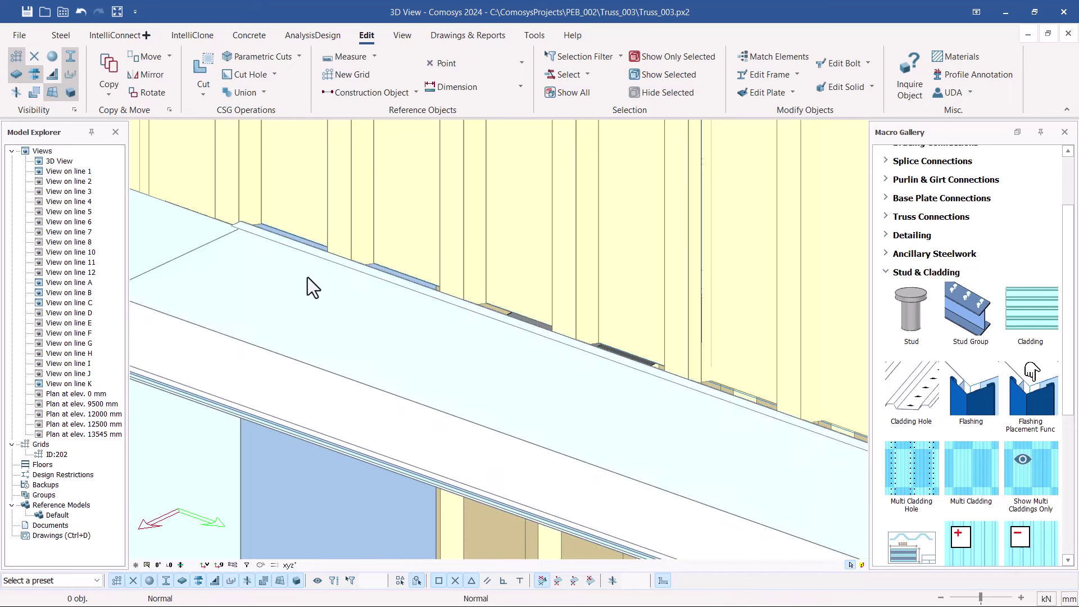
# - Load macro preset 003 into the new header flashing and apply it
pyautogui.scroll(-5, 308, 278)
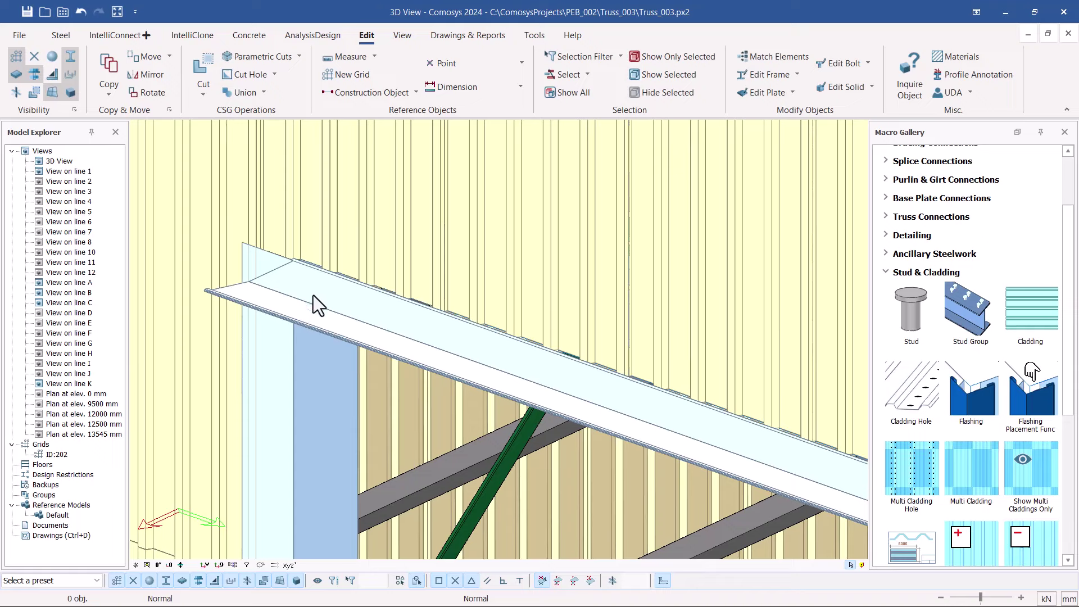
pyautogui.scroll(4, 325, 315)
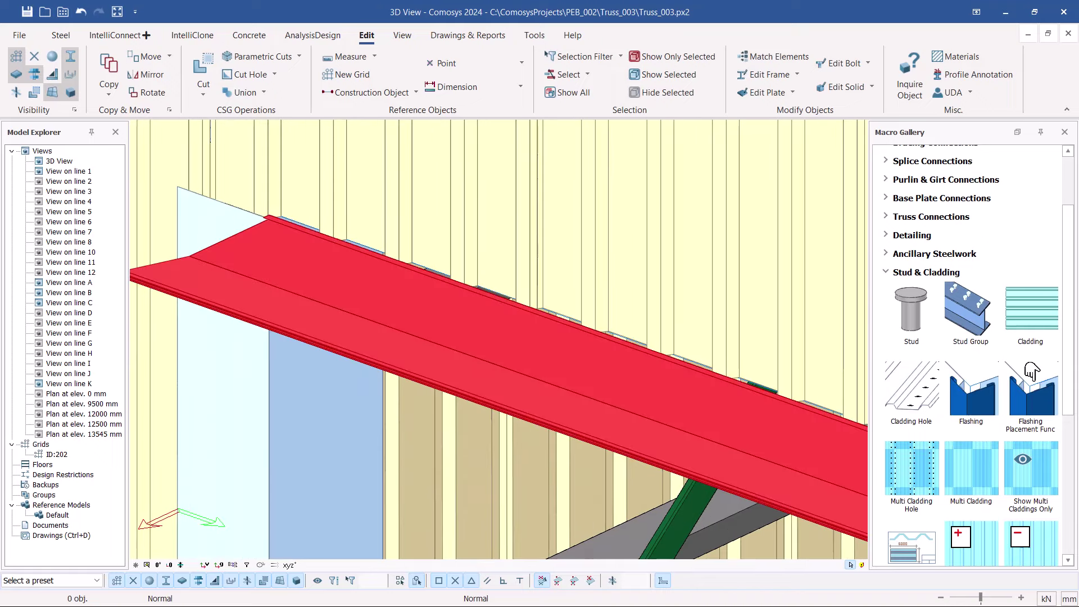
pyautogui.doubleClick(315, 252)
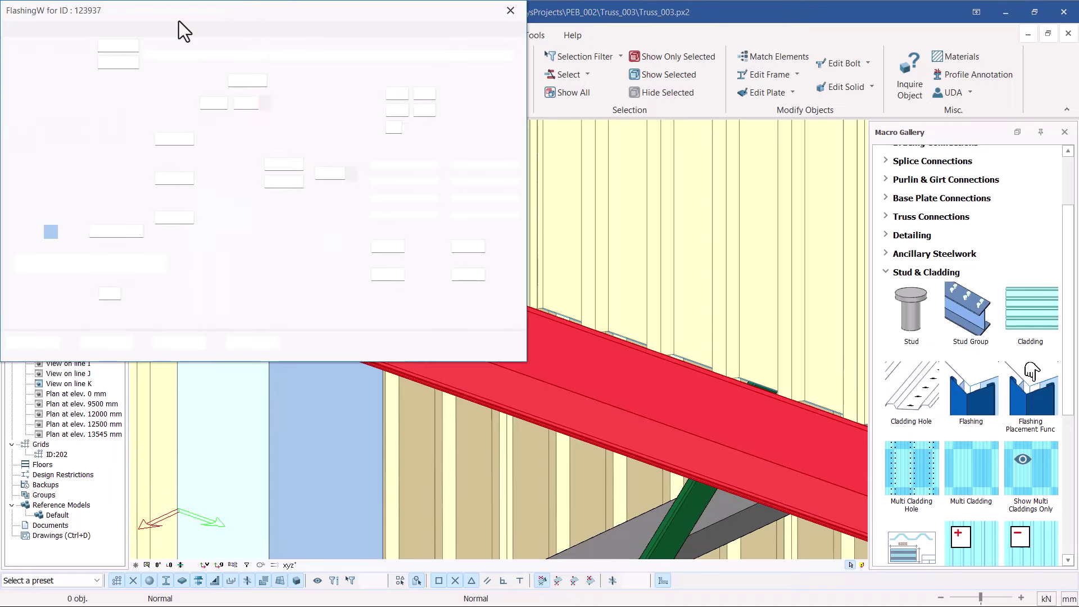
pyautogui.moveTo(136, 11); pyautogui.dragTo(673, 98)
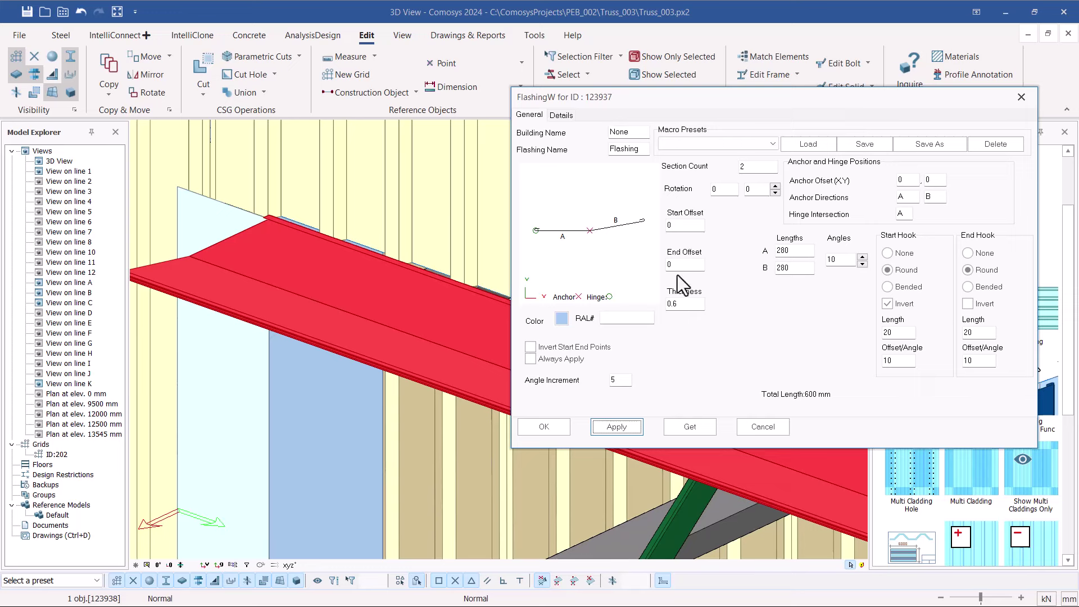
pyautogui.click(770, 145)
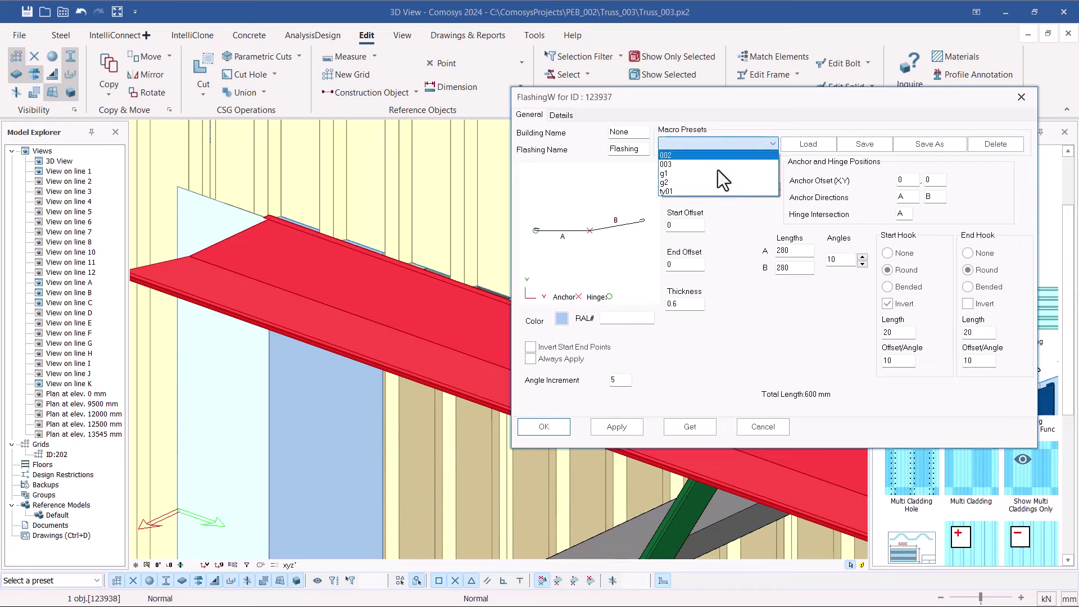
pyautogui.click(684, 165)
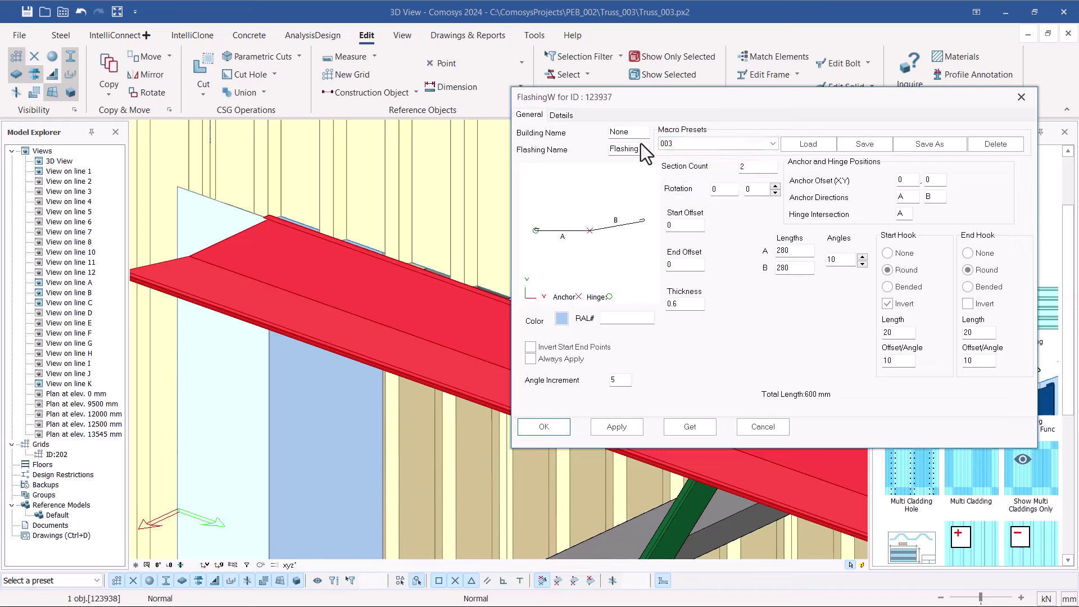
pyautogui.click(802, 145)
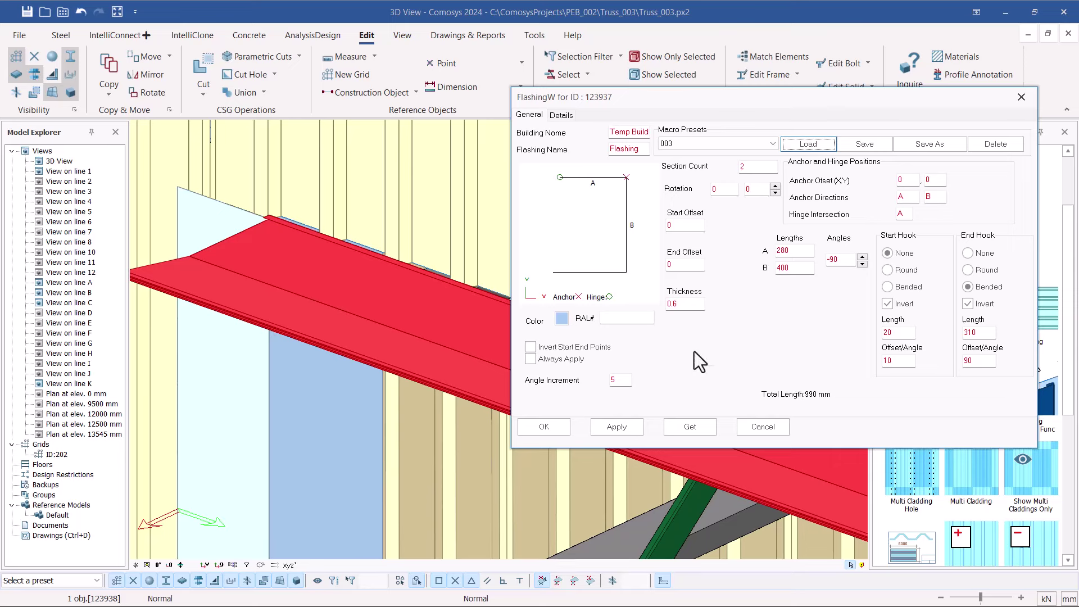
pyautogui.click(624, 427)
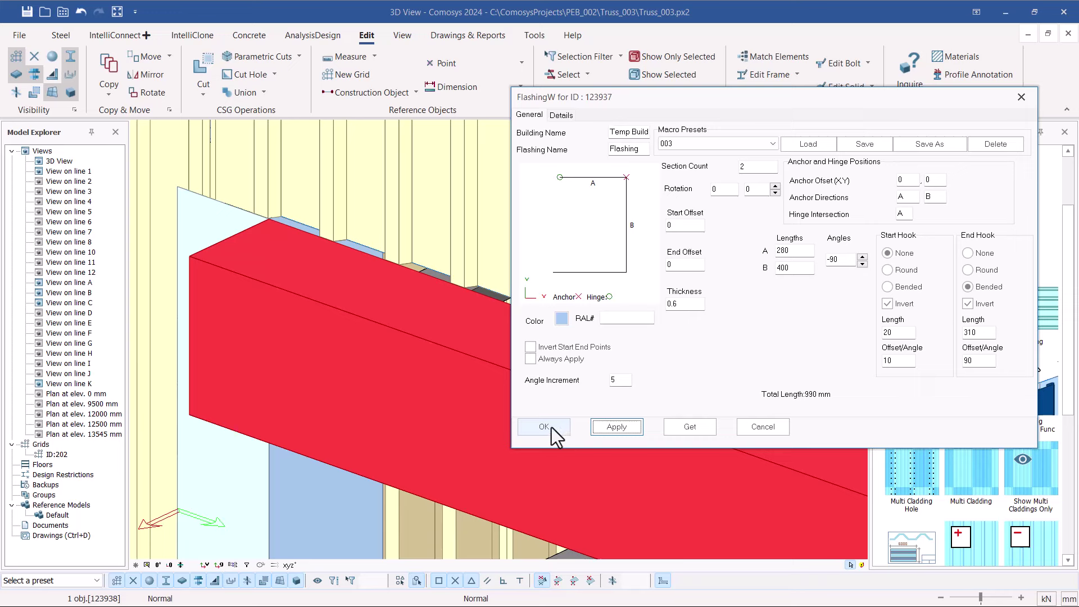
pyautogui.click(544, 427)
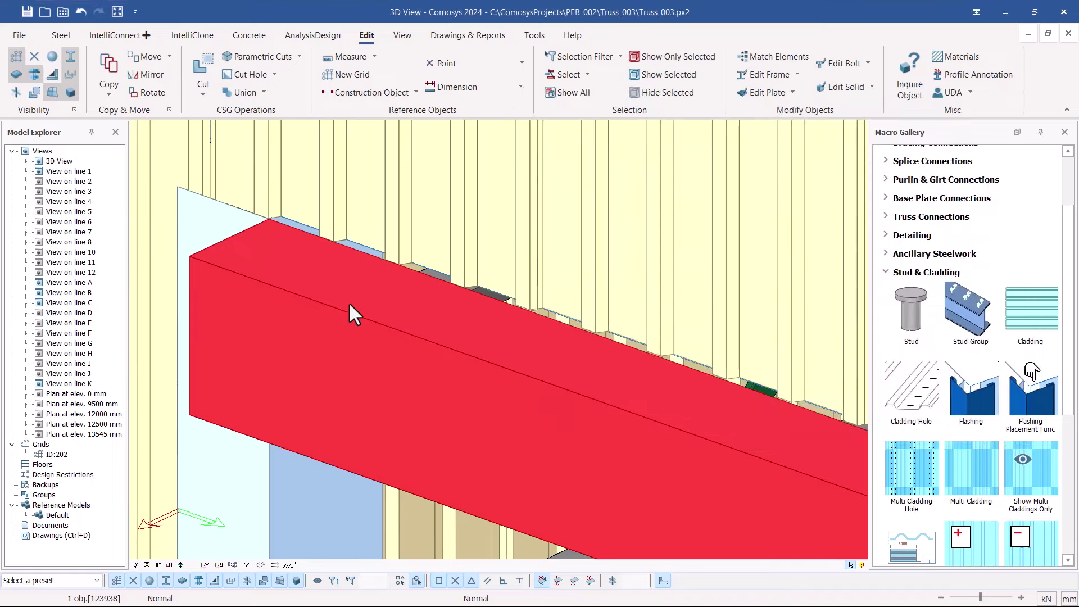
# - Set the workplane to the front surface of the header flashing
pyautogui.scroll(-2, 314, 304)
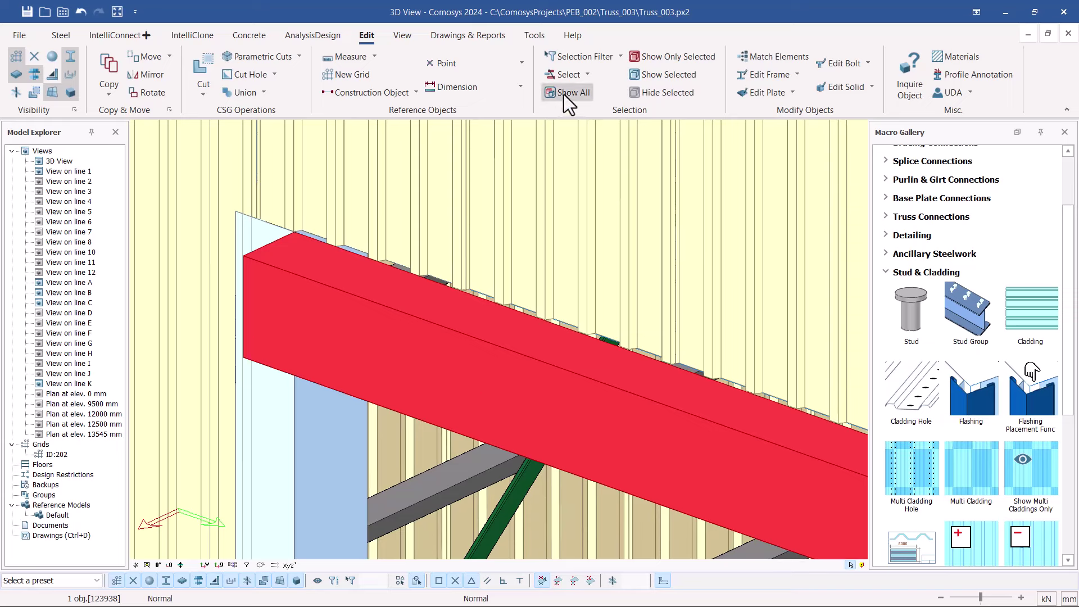
pyautogui.click(402, 35)
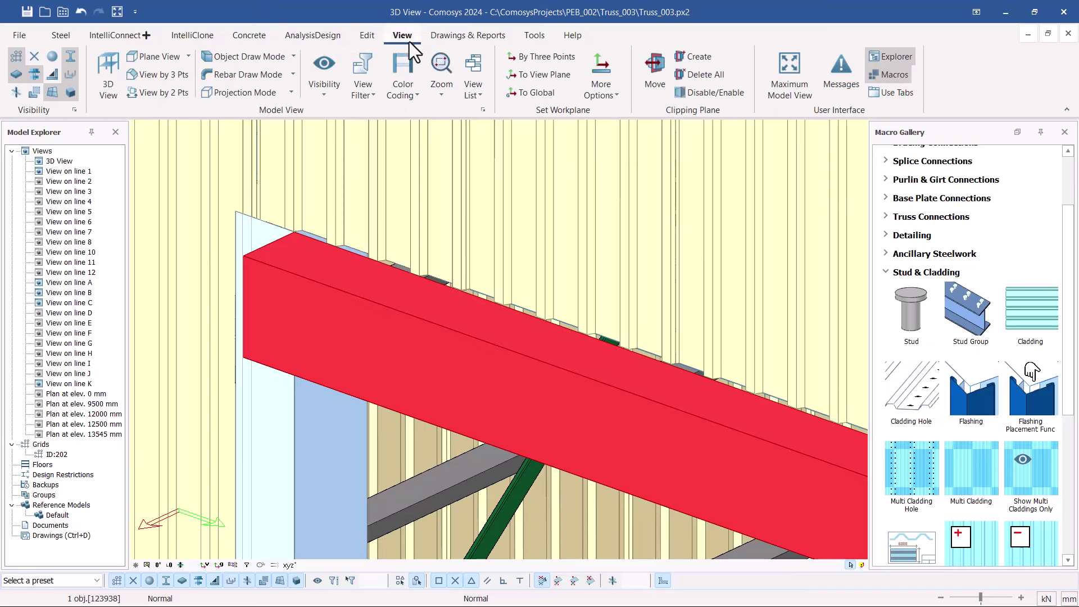
pyautogui.click(616, 96)
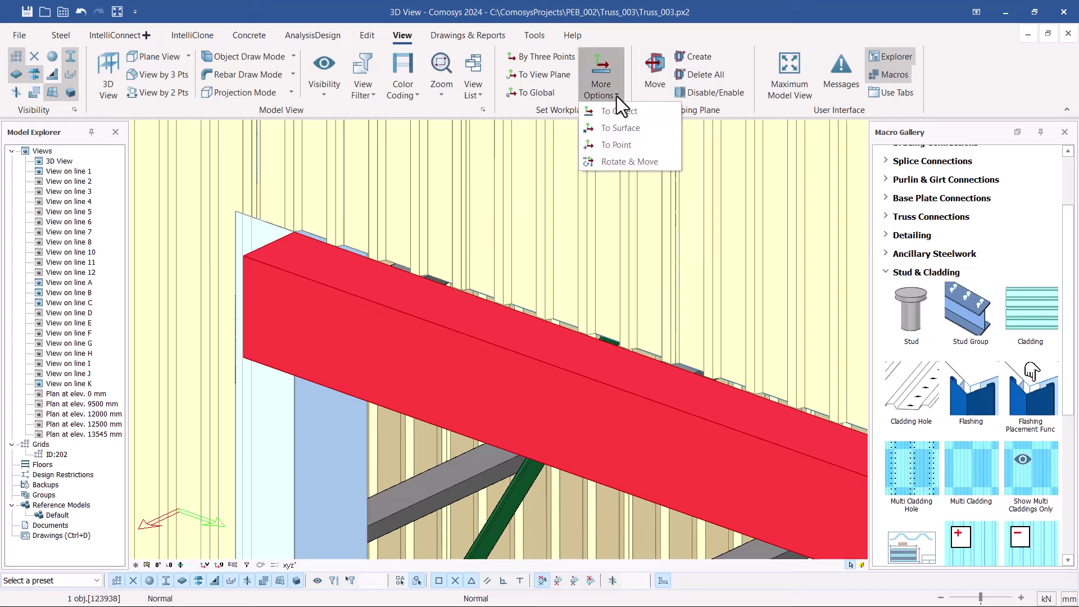
pyautogui.click(622, 127)
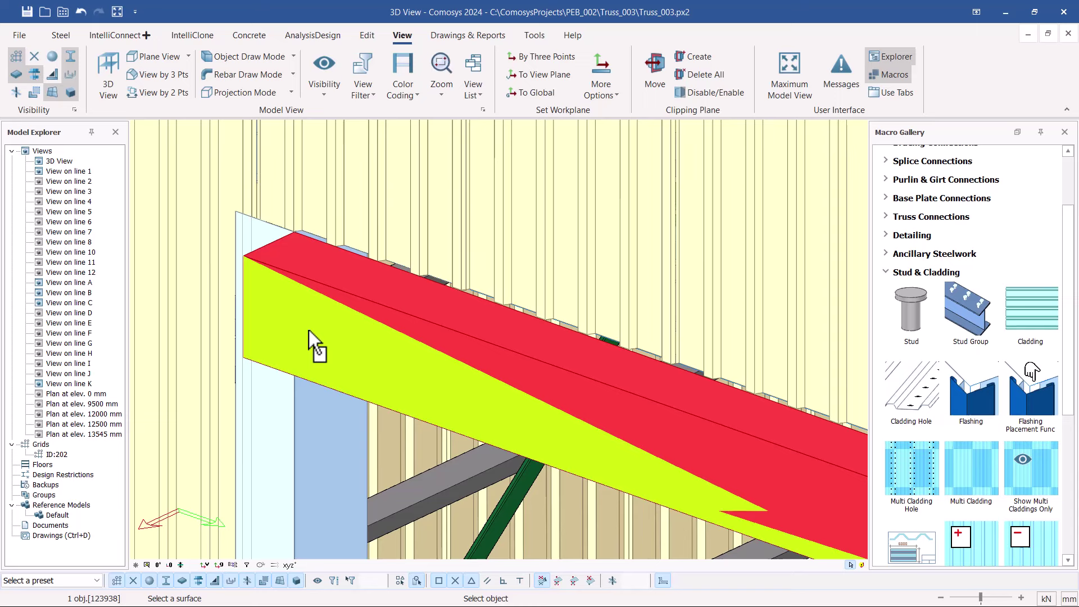
pyautogui.click(309, 329)
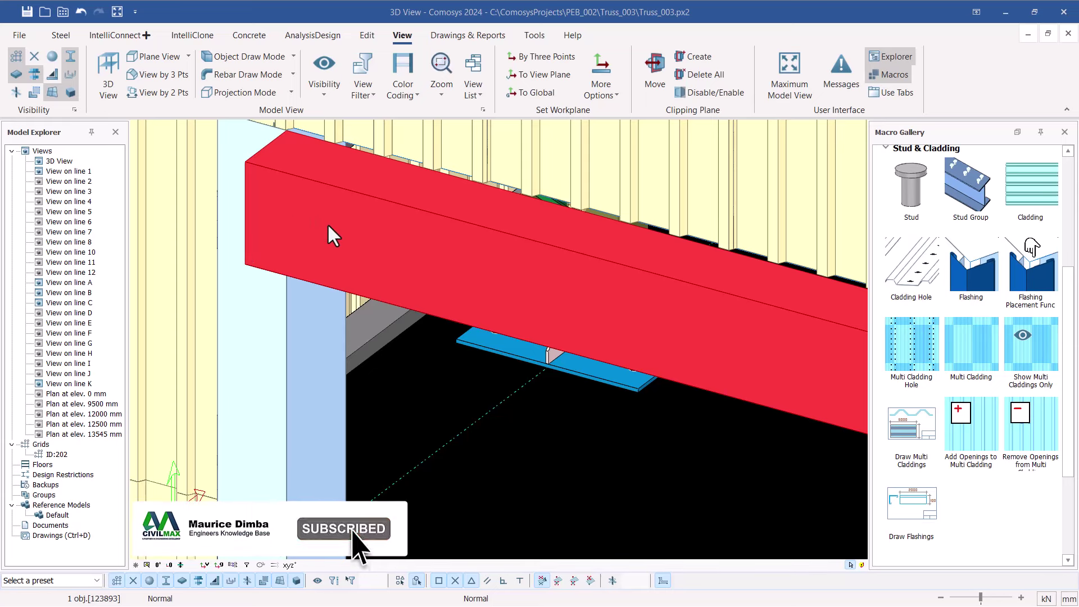
# - Start a move rotation of the header flashing and define the rotation axis along the horizontal midline of its front face
pyautogui.rightClick(392, 235)
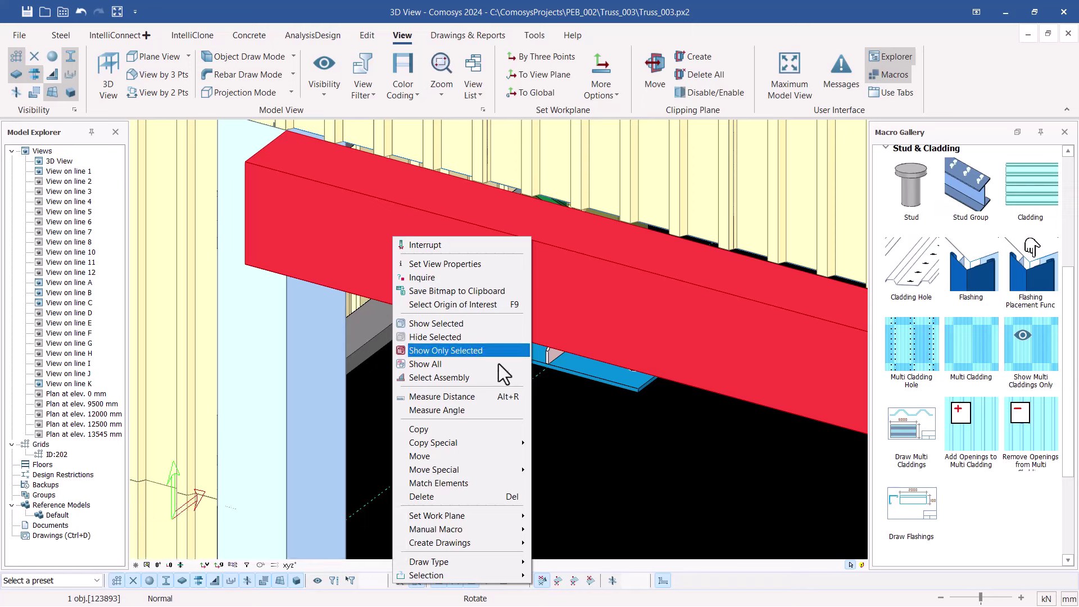
pyautogui.moveTo(479, 468)
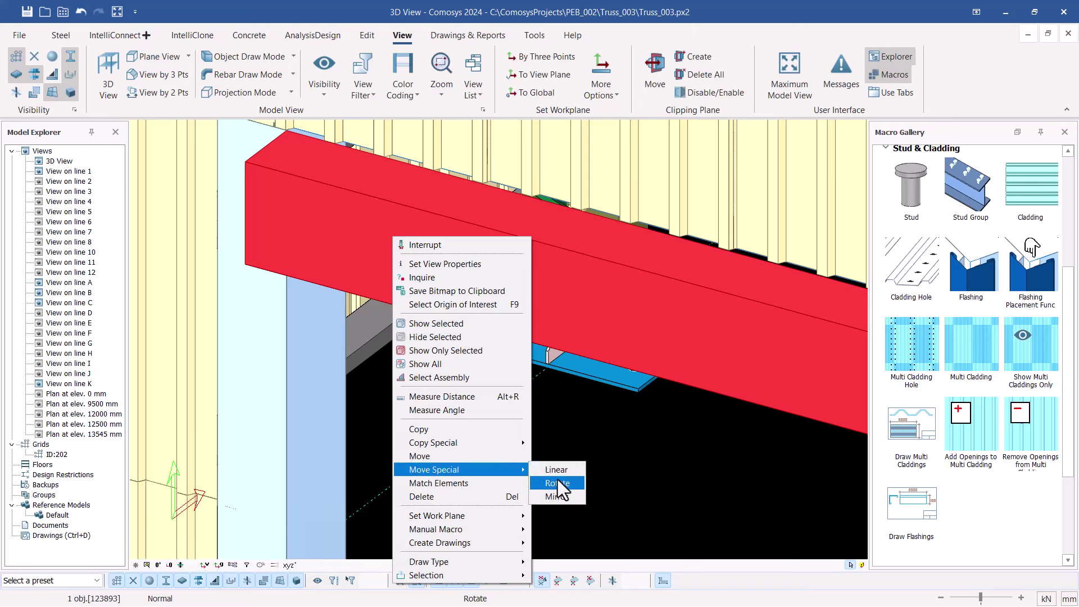
pyautogui.click(561, 484)
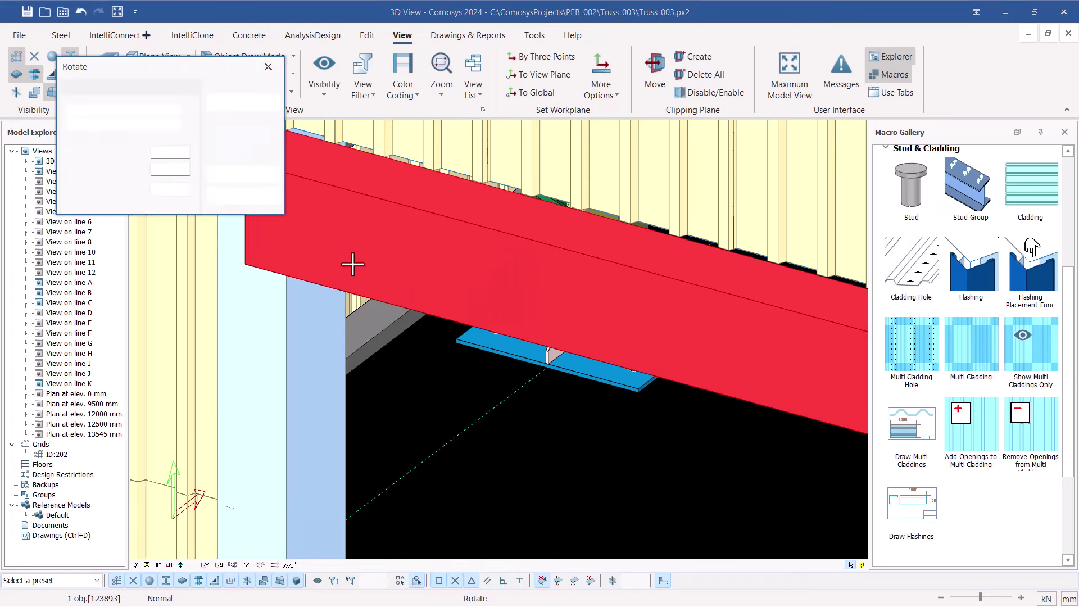
pyautogui.scroll(-2, 674, 310)
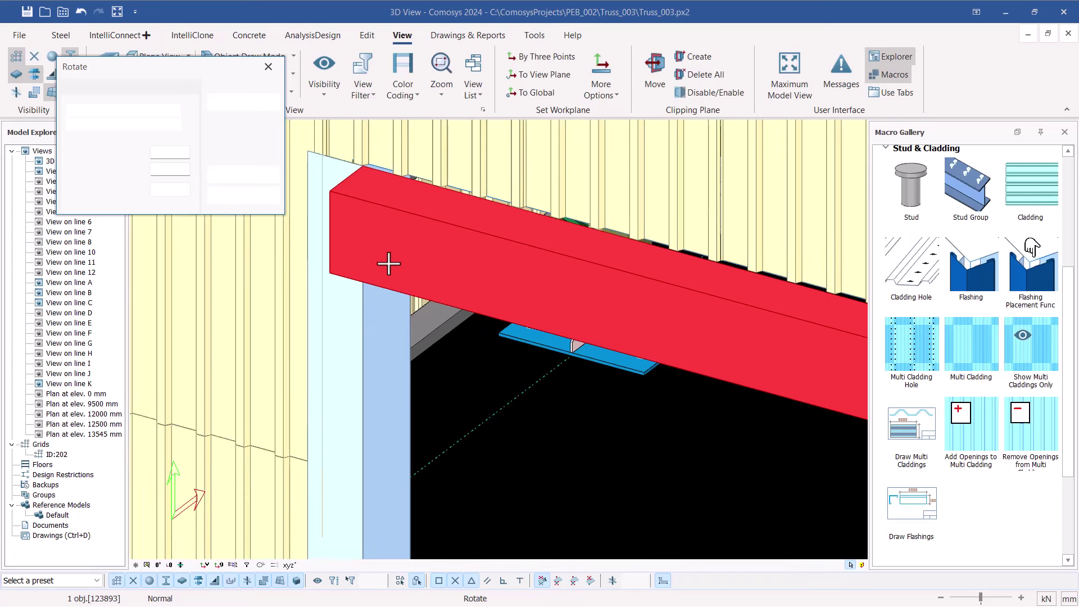
pyautogui.scroll(-2, 339, 240)
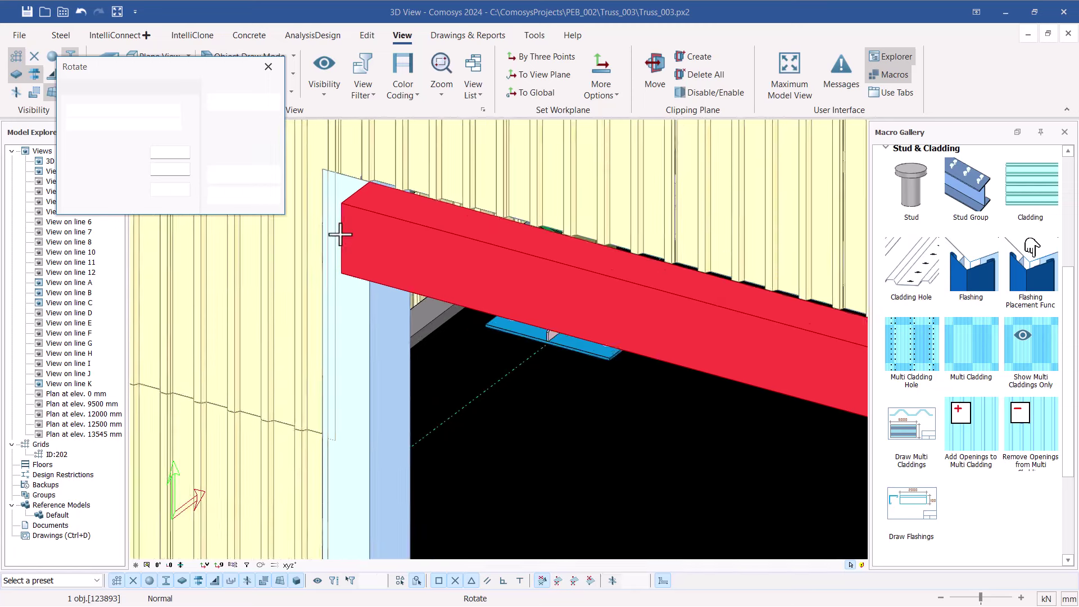
pyautogui.scroll(1, 340, 235)
pyautogui.scroll(1, 340, 237)
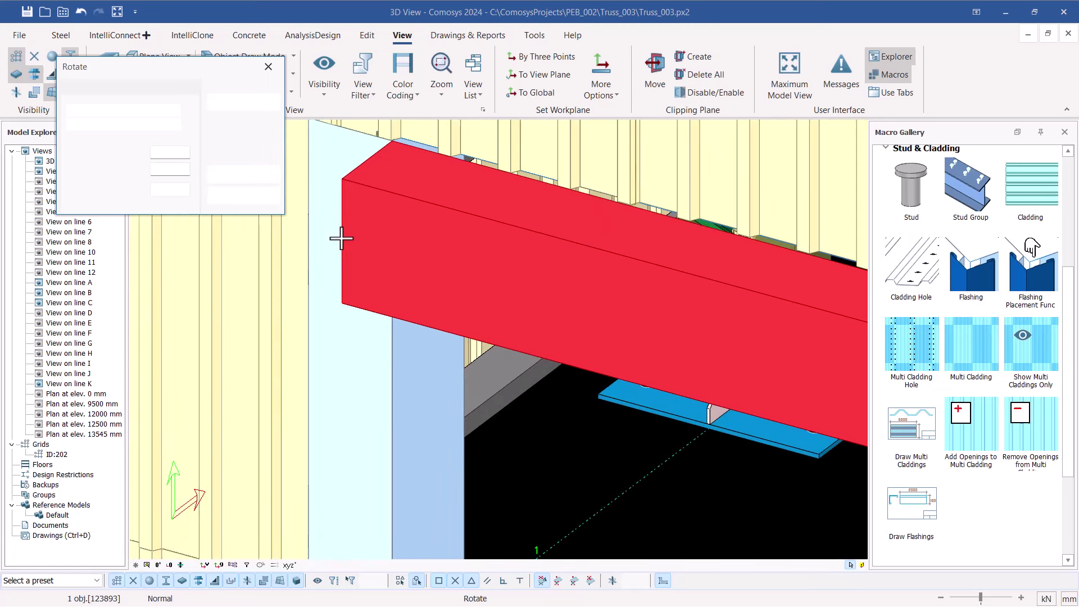
pyautogui.scroll(1, 341, 238)
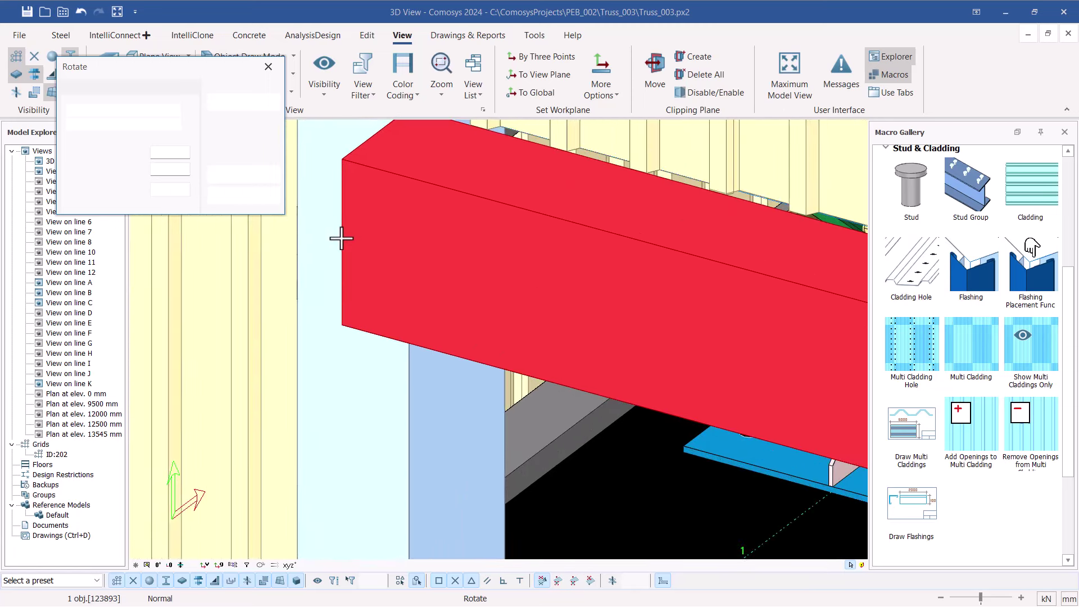
pyautogui.scroll(1, 342, 239)
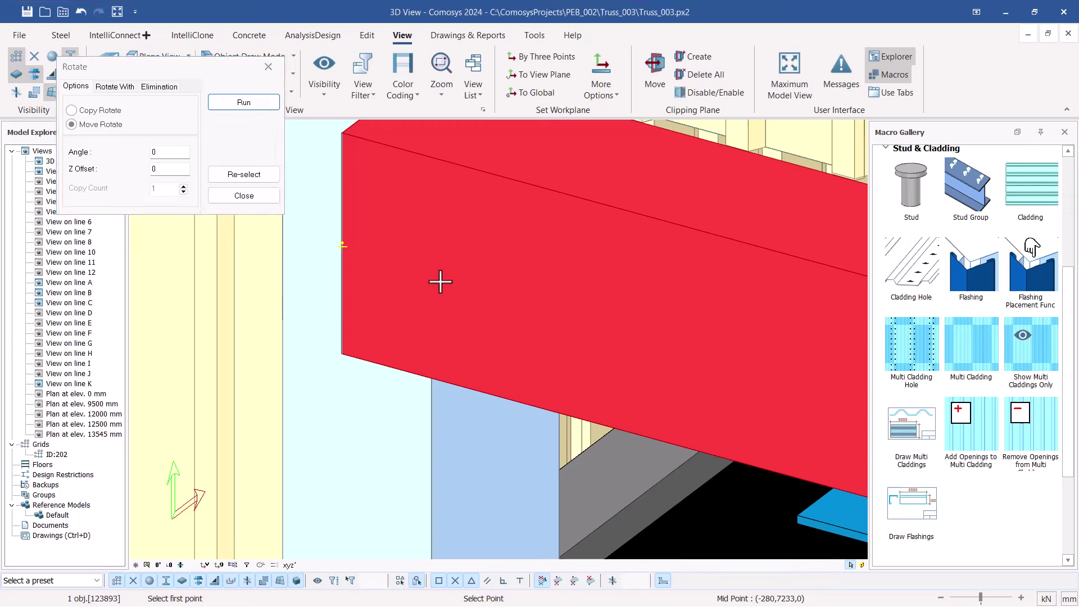
pyautogui.click(567, 364)
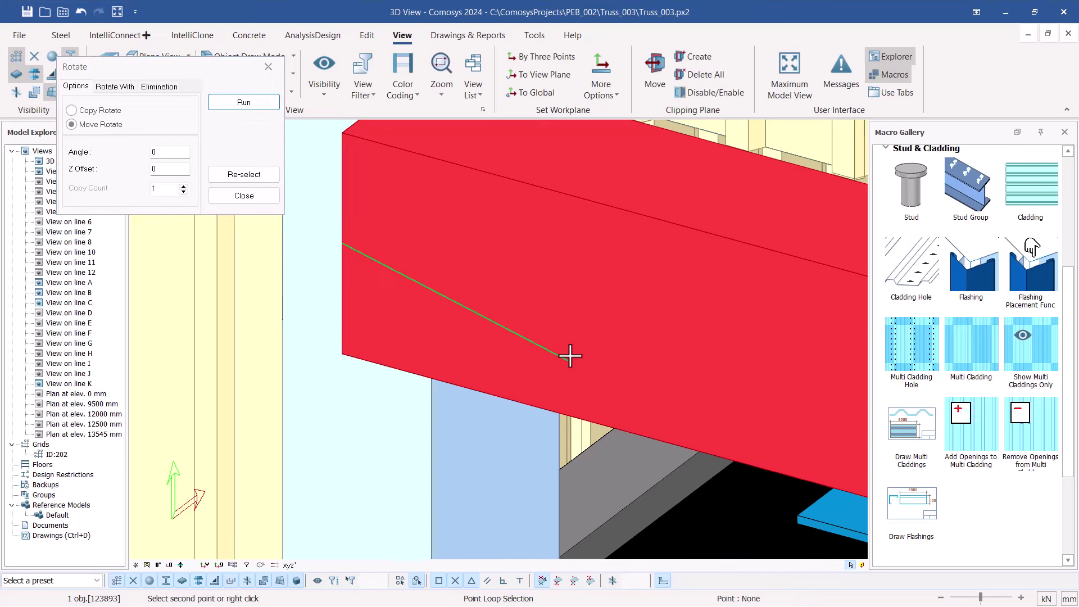
pyautogui.click(671, 329)
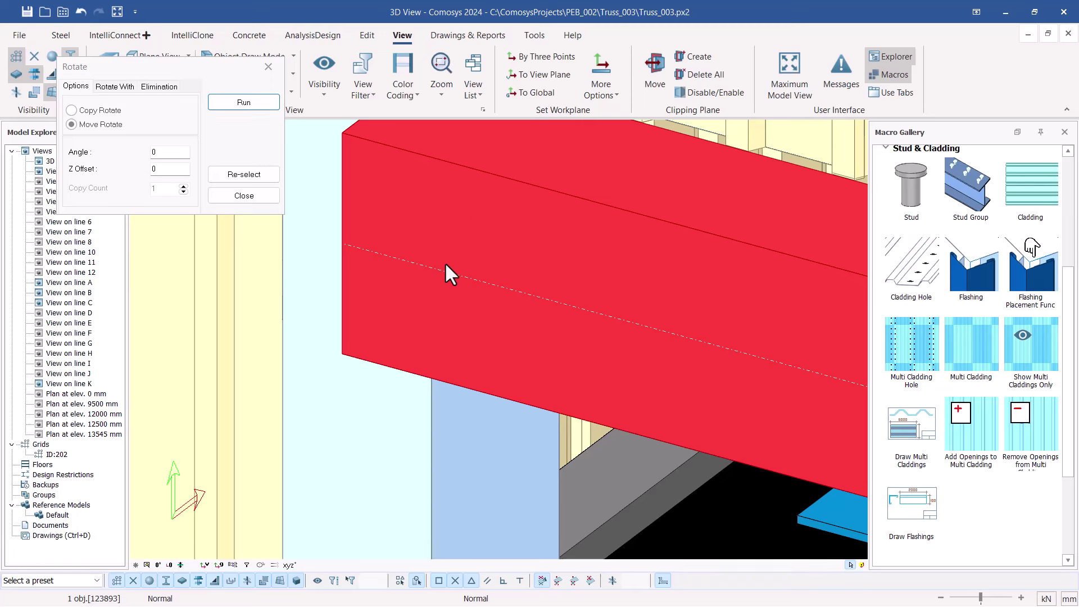
pyautogui.moveTo(393, 262); pyautogui.dragTo(406, 264, button='middle')
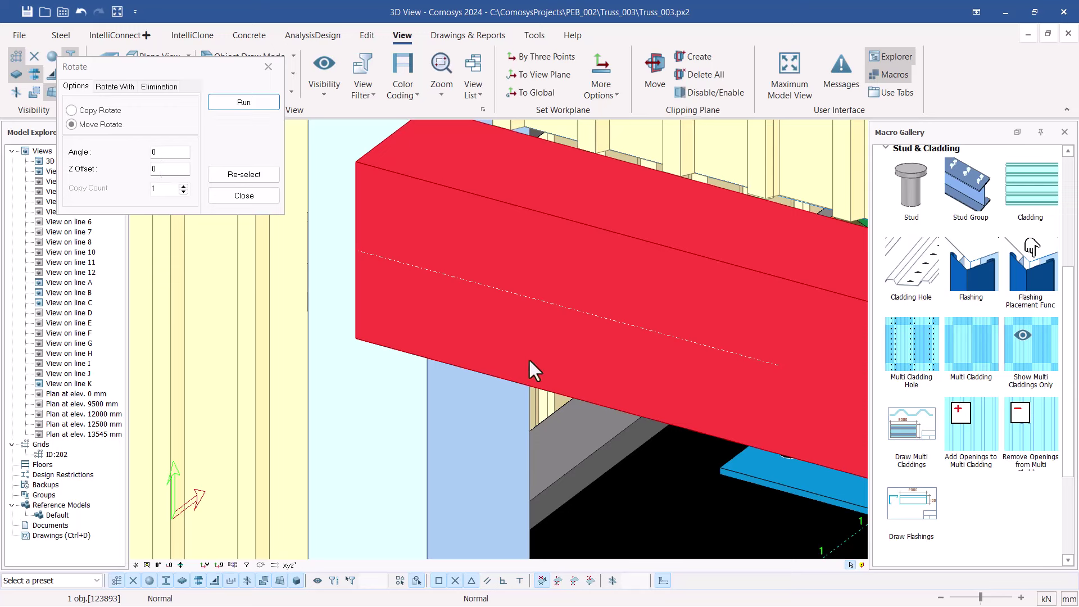
# - Rotate the header flashing by an angle of 90 degrees about the defined axis
pyautogui.doubleClick(160, 152)
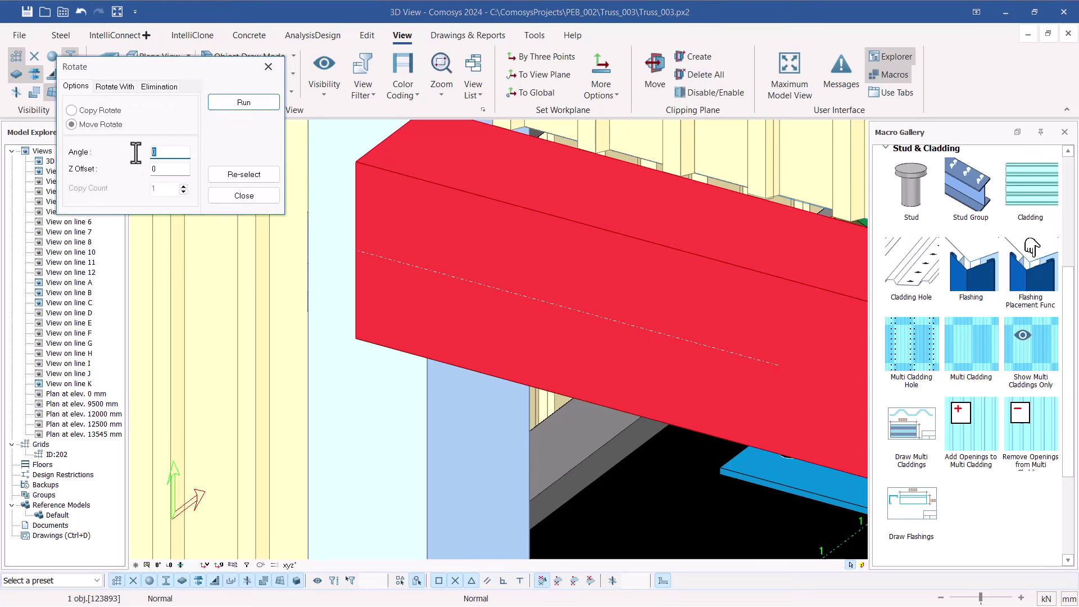
pyautogui.write('9')
pyautogui.click(227, 103)
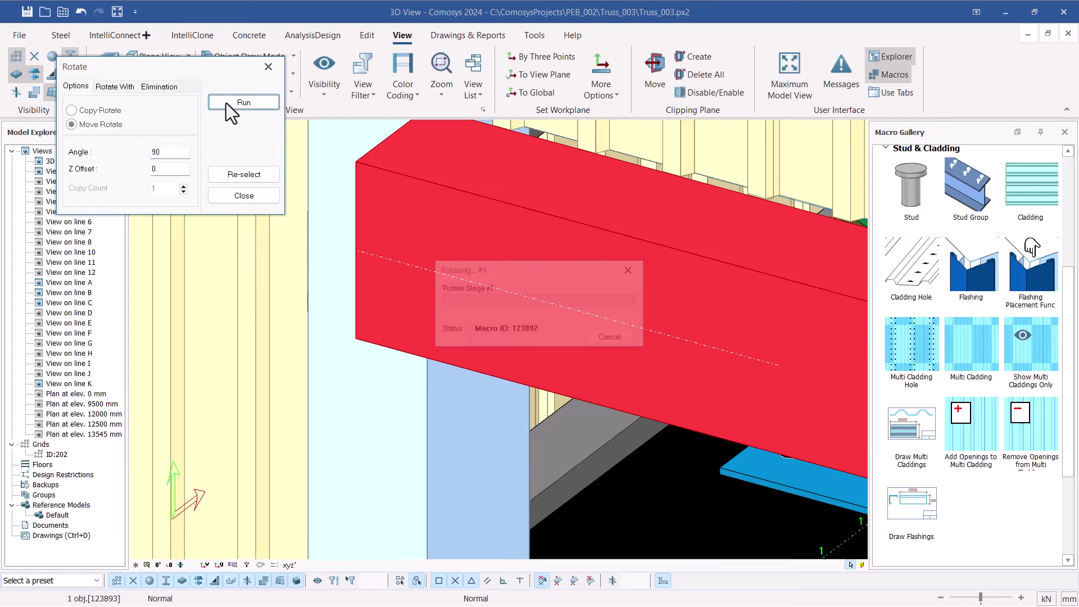
pyautogui.click(260, 199)
pyautogui.click(406, 289)
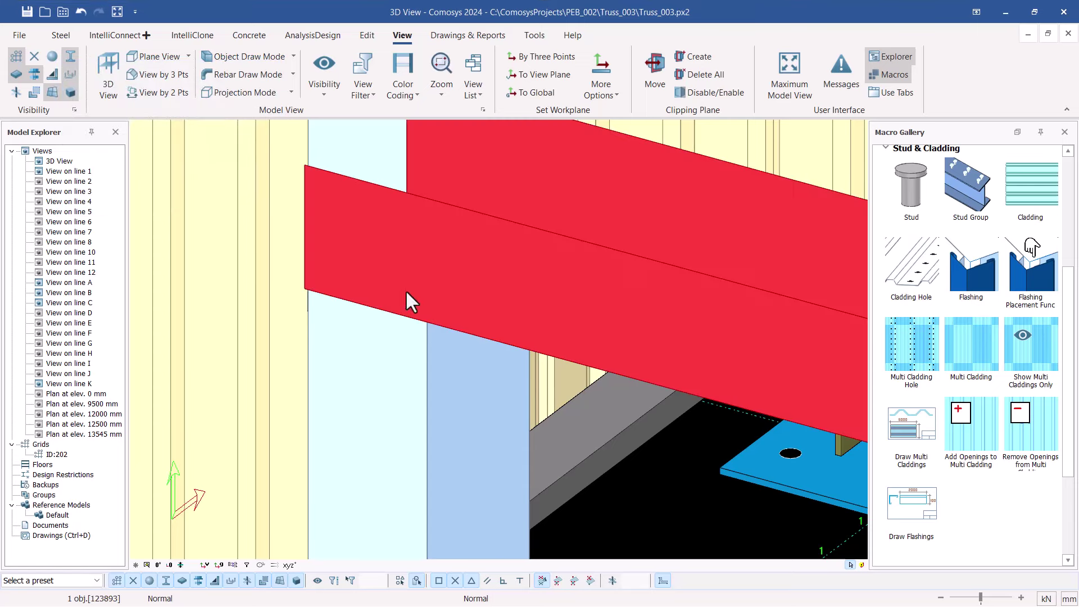
# - Examine how the rotated header flashing meets the jamb flashing at the upper opening corner, from the front and from below
pyautogui.scroll(-5, 398, 294)
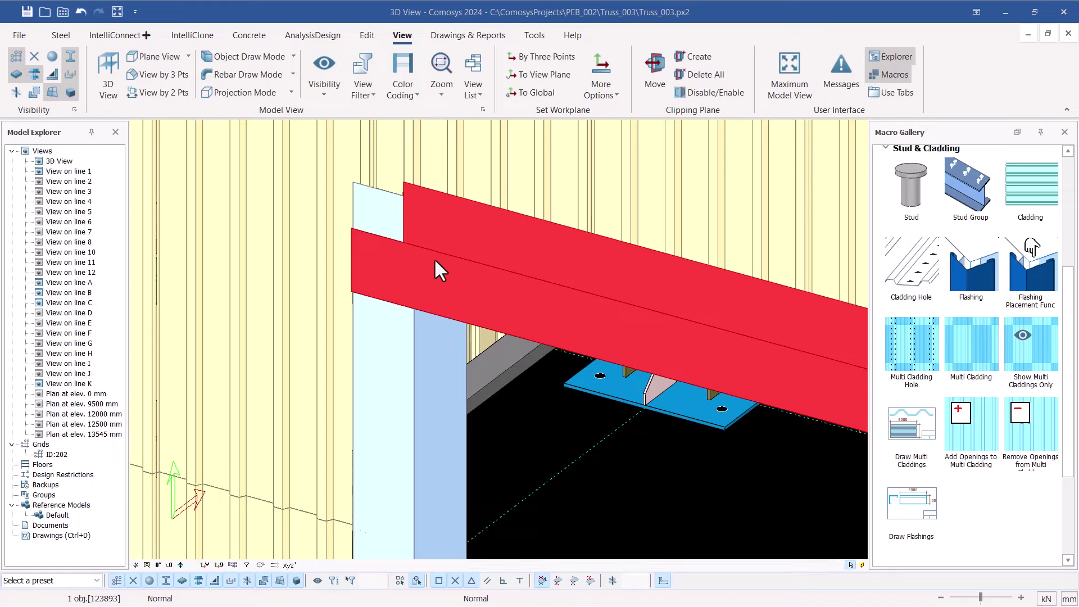
pyautogui.scroll(2, 431, 254)
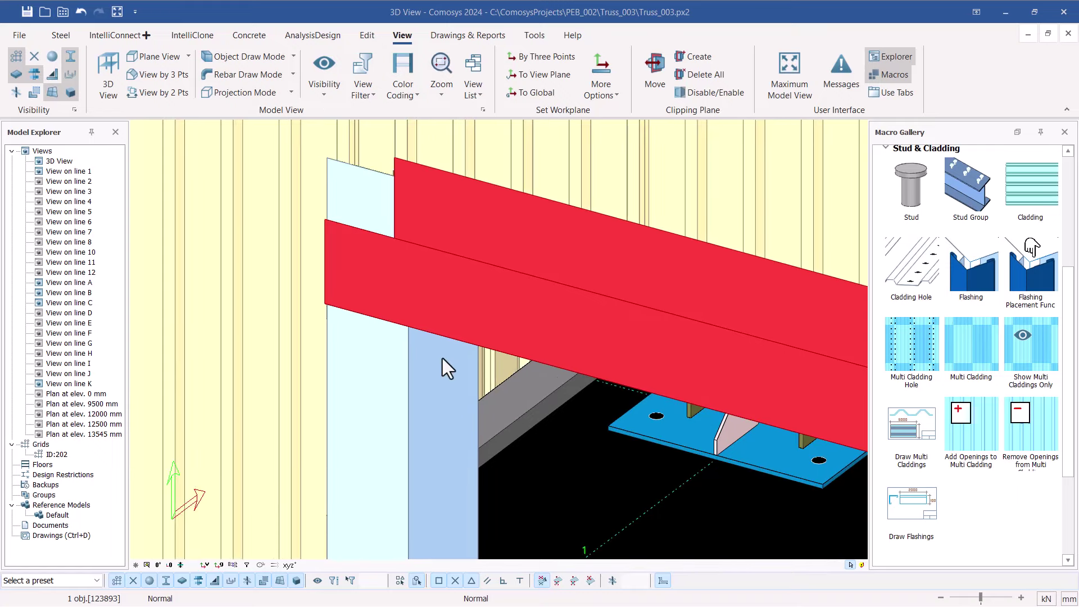
pyautogui.scroll(-3, 478, 376)
pyautogui.scroll(-1, 517, 373)
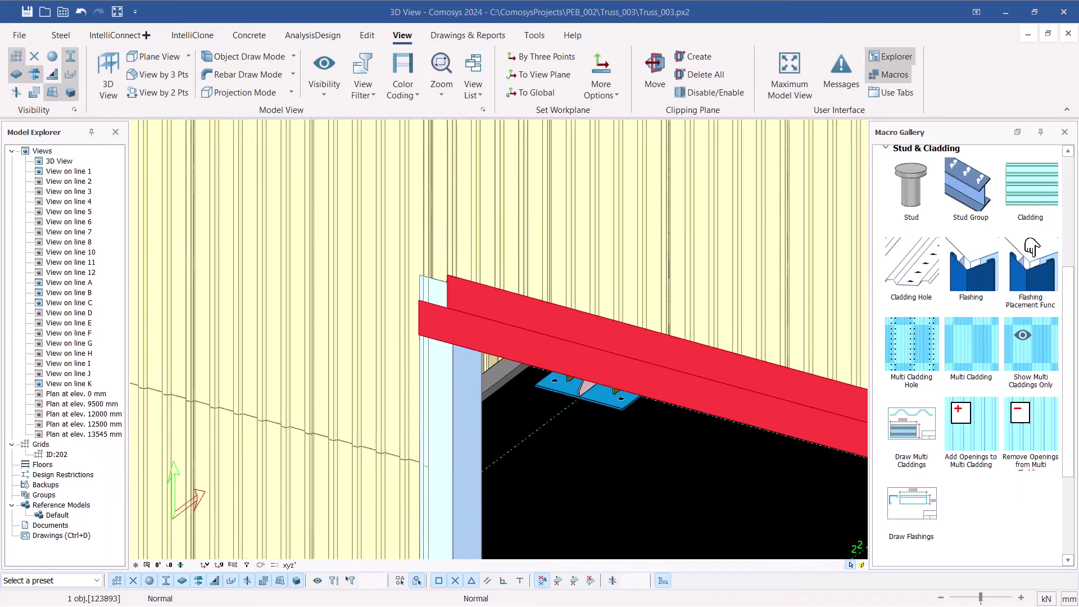
pyautogui.scroll(-5, 436, 323)
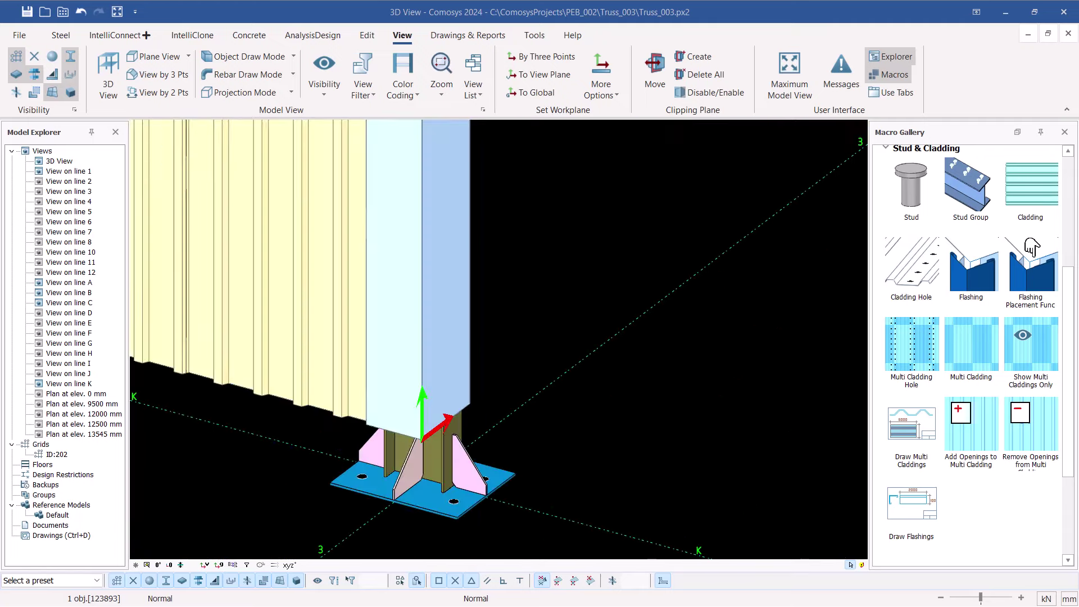
pyautogui.click(461, 497)
pyautogui.scroll(2, 462, 497)
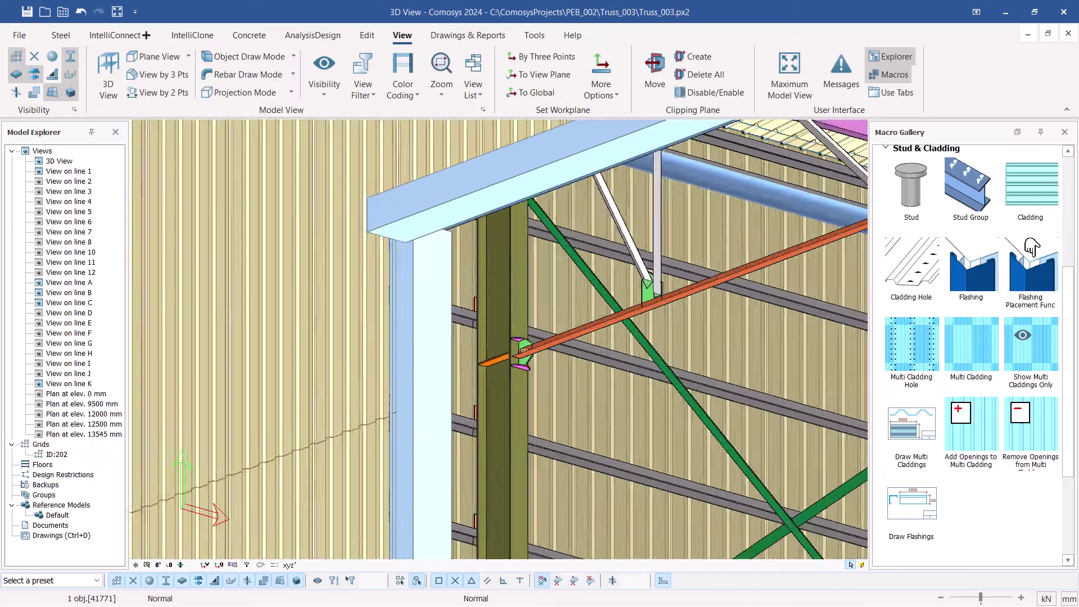
pyautogui.scroll(6, 449, 282)
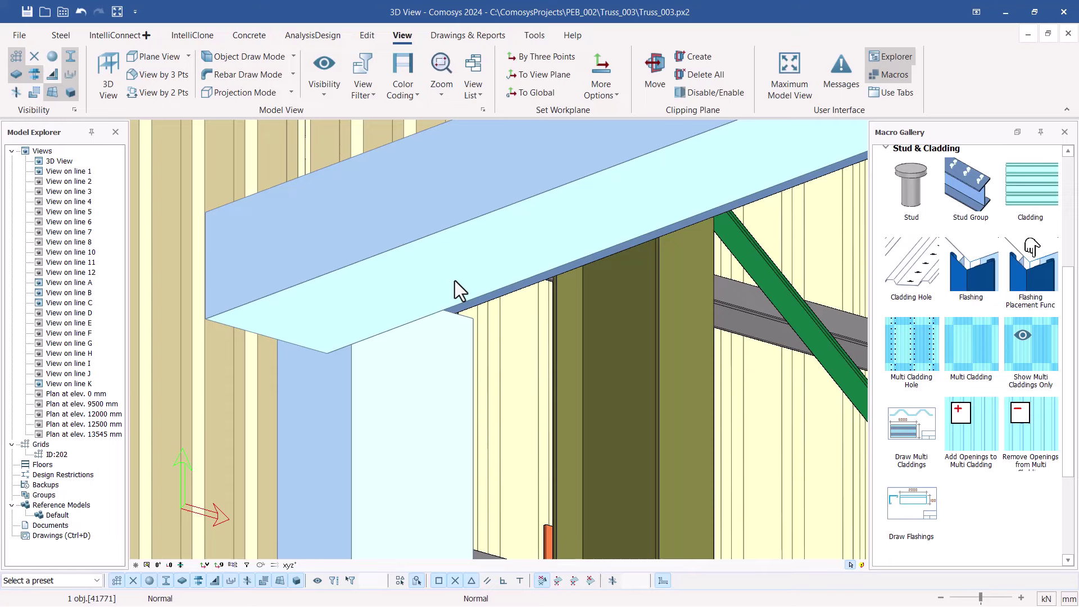
pyautogui.scroll(2, 454, 281)
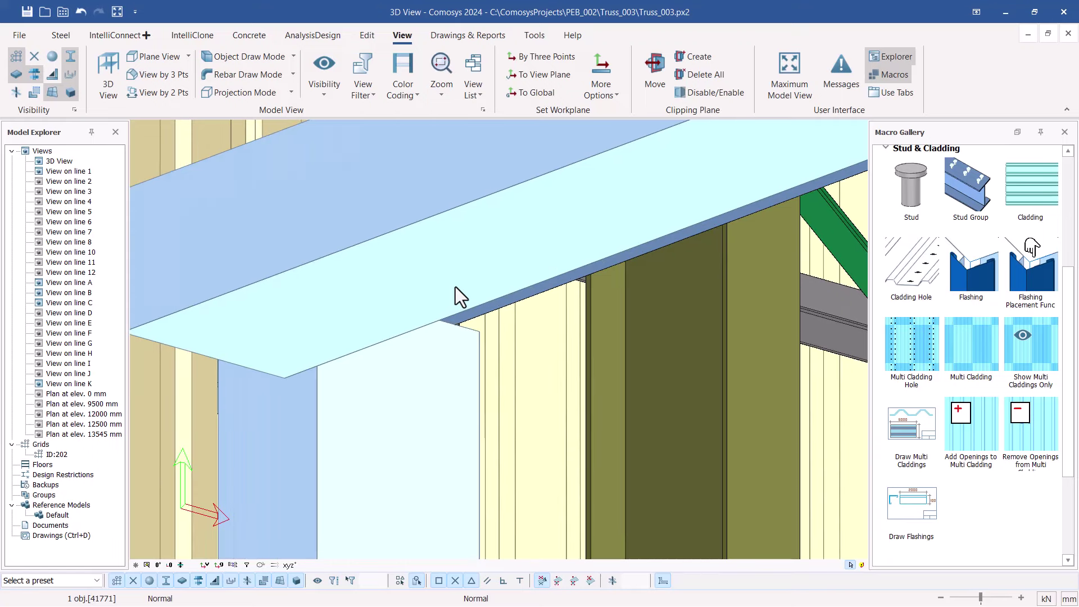
# - Select the header flashing and set the workplane to global
pyautogui.click(419, 261)
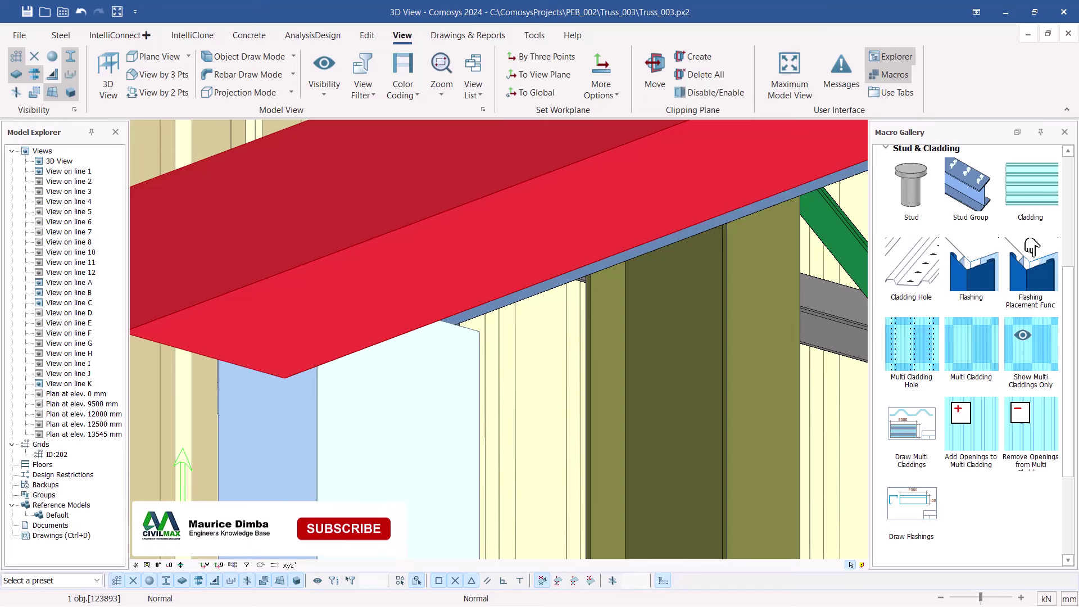
pyautogui.click(223, 565)
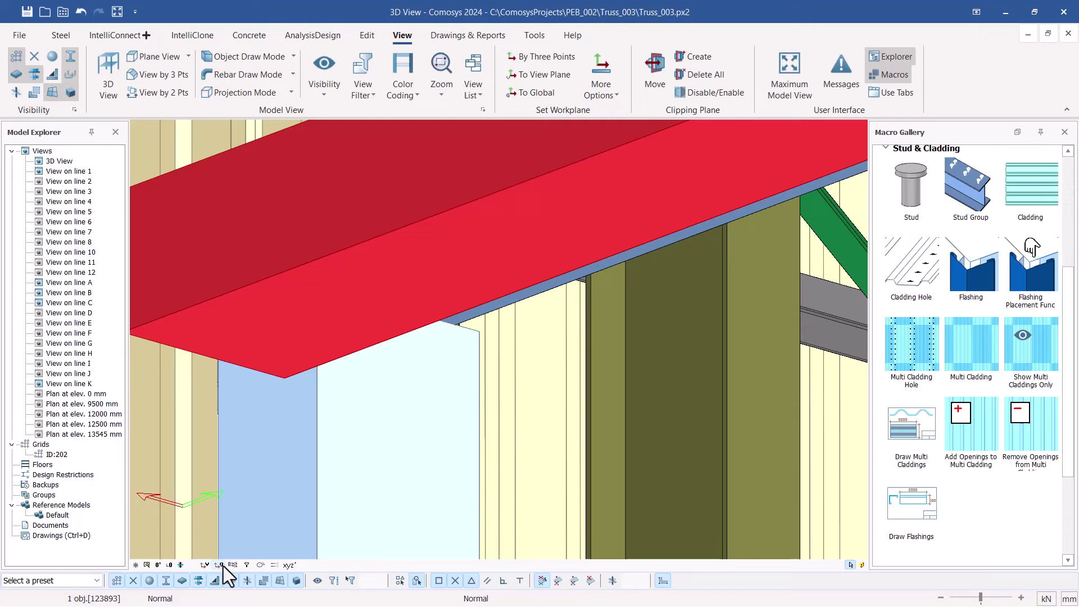
# - Try shifting the header flashing along Y with repeated linear moves of 100
pyautogui.rightClick(400, 241)
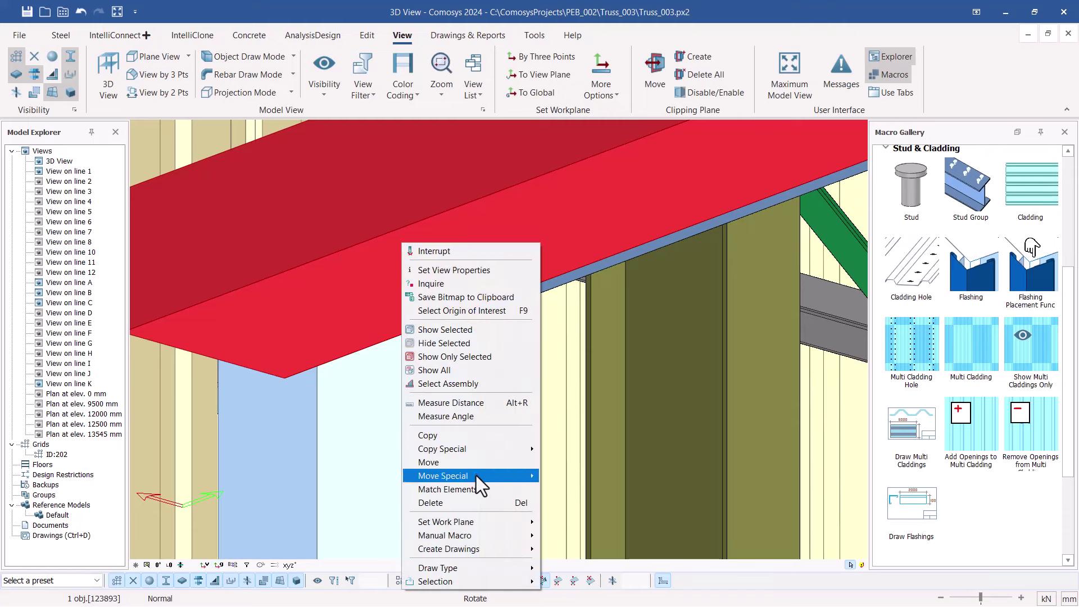
pyautogui.moveTo(476, 475)
pyautogui.click(563, 478)
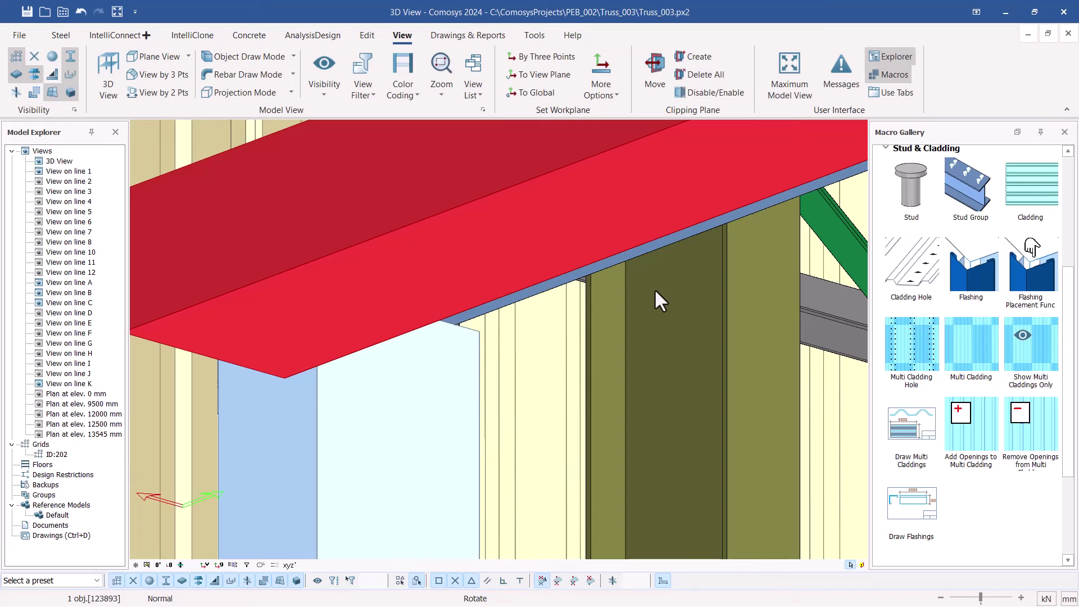
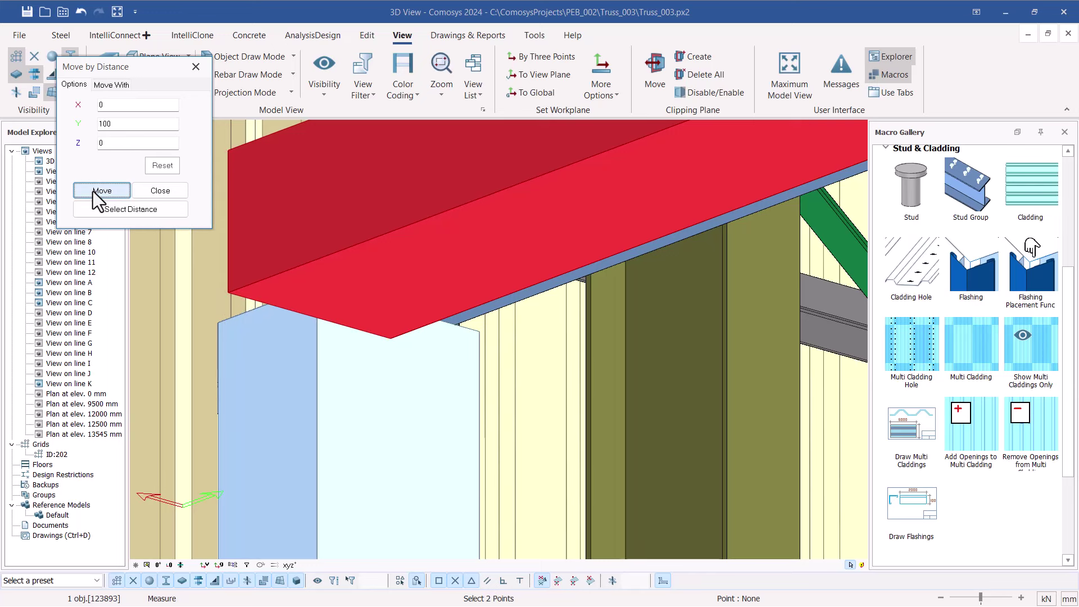
pyautogui.click(93, 191)
pyautogui.click(92, 191)
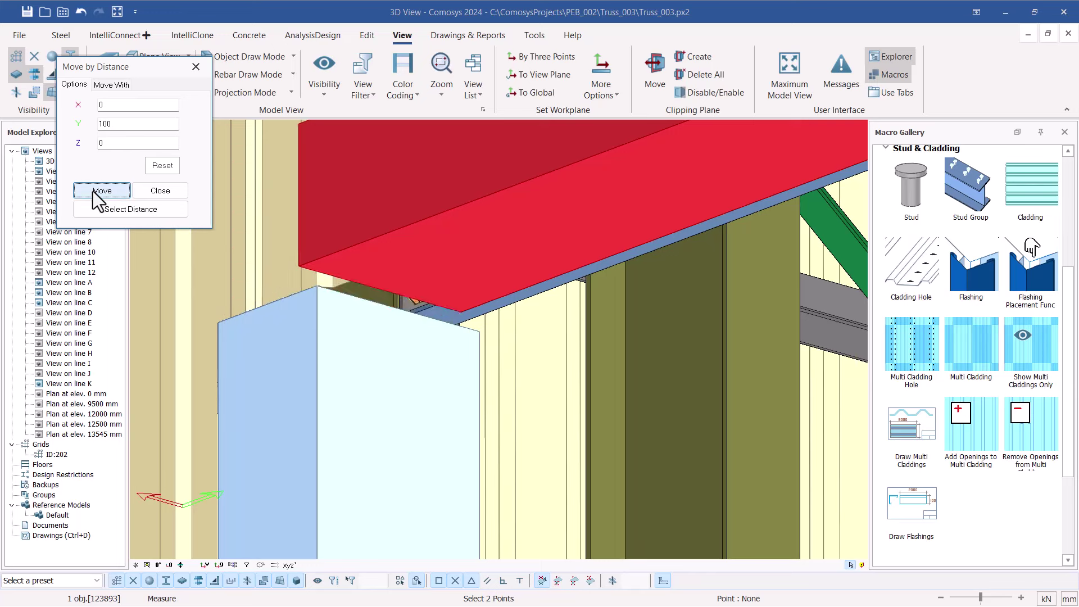
pyautogui.click(93, 191)
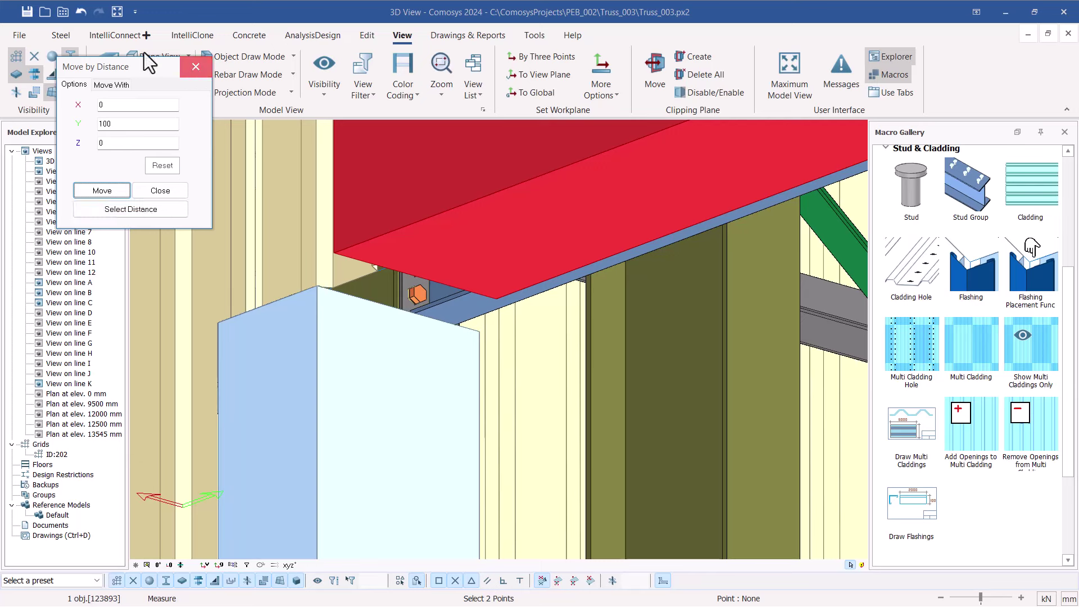
pyautogui.press('Escape')
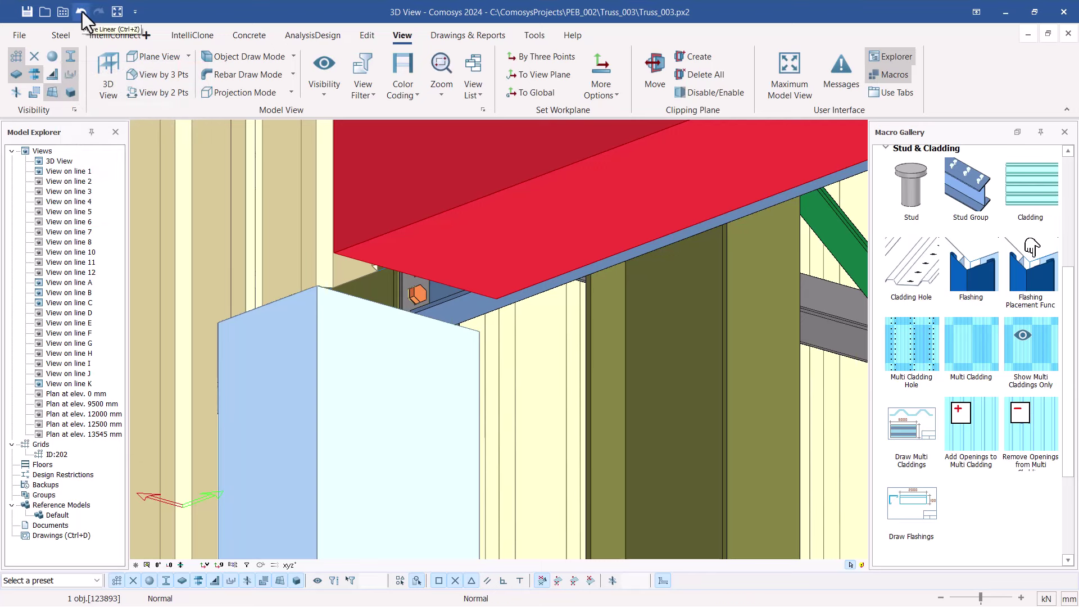
# - Undo the linear moves and the 90-degree rotation of the header flashing, redoing the one change undone too far
pyautogui.click(82, 11)
pyautogui.click(82, 12)
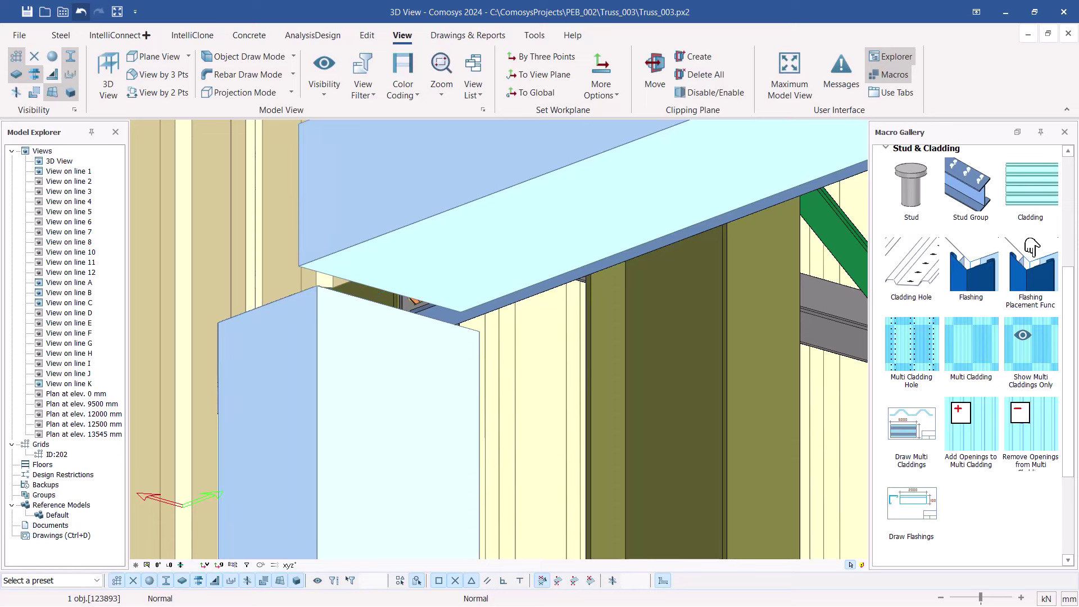
pyautogui.click(82, 11)
pyautogui.hotkey('ctrl', 'z')
pyautogui.hotkey('ctrl', 'z')
pyautogui.hotkey('ctrl', 'z')
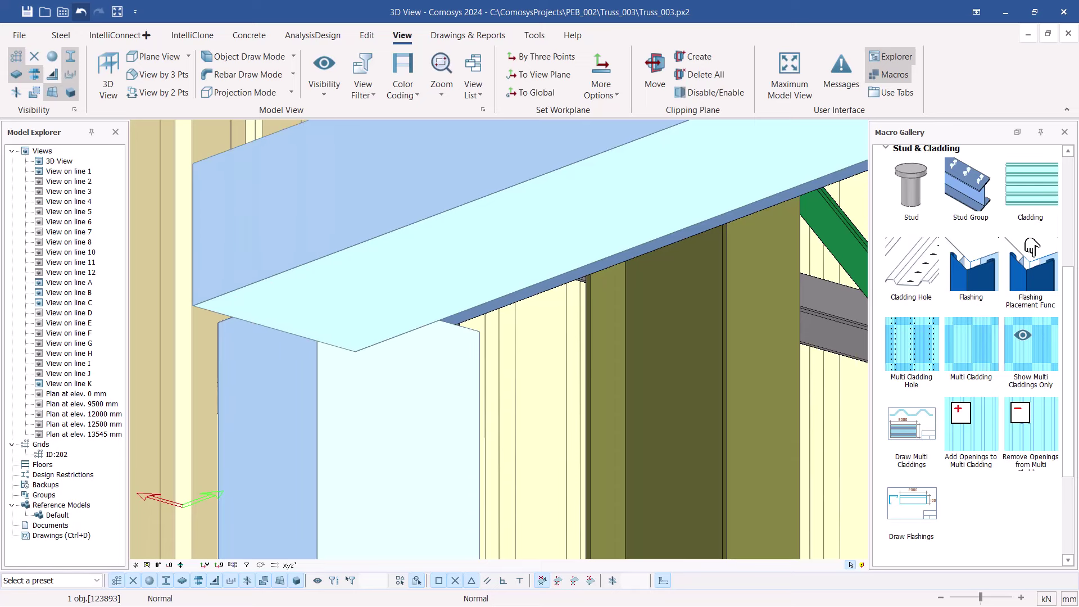
pyautogui.click(82, 11)
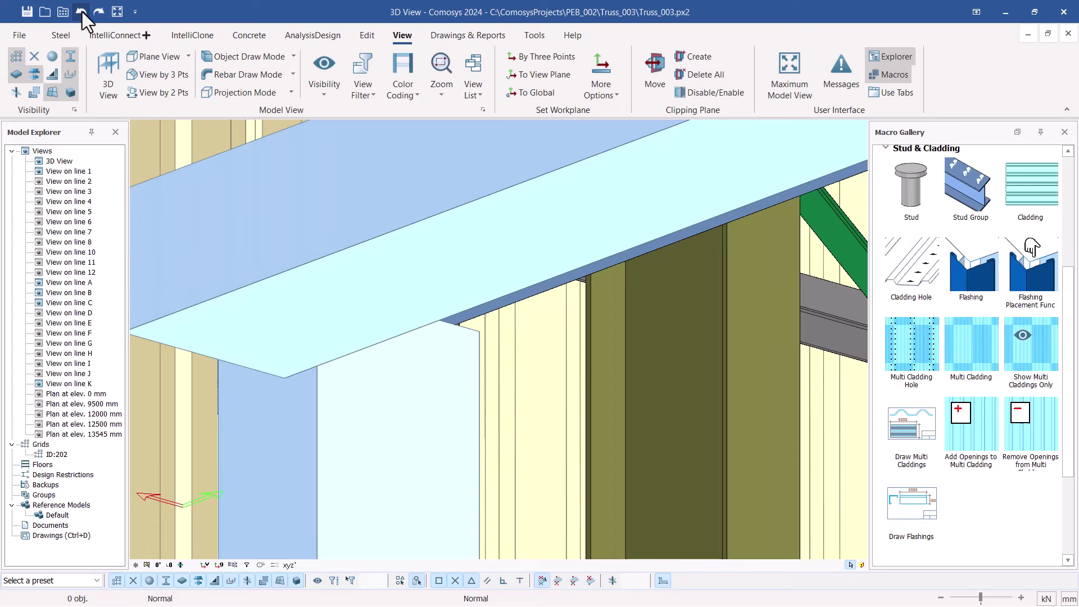
pyautogui.click(82, 11)
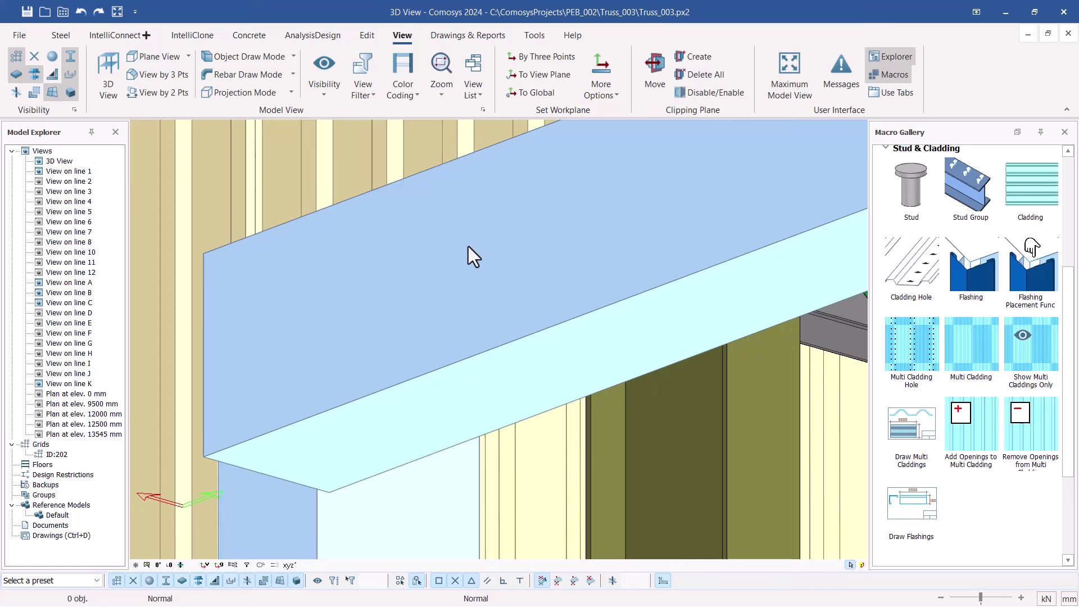
pyautogui.click(94, 14)
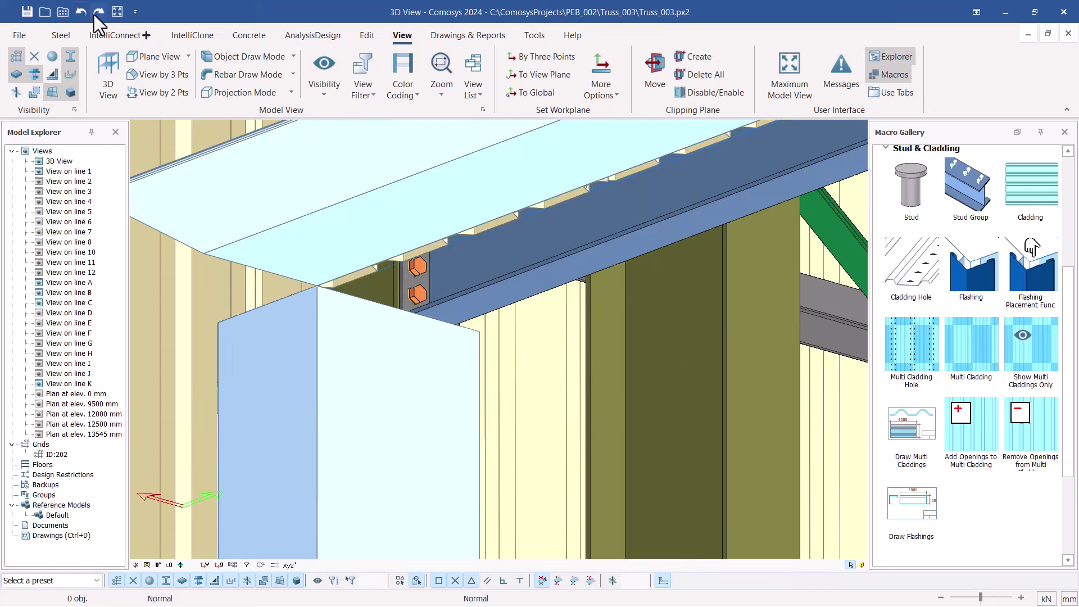
pyautogui.click(97, 10)
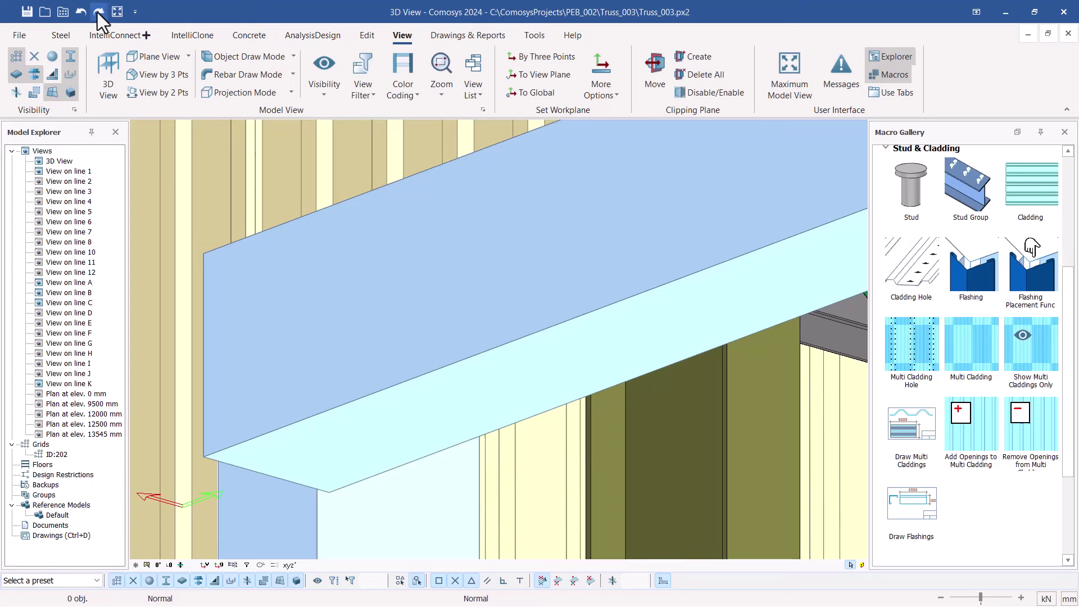
# - Select the header flashing for a linear move by distance and reset all the move distances to 0
pyautogui.click(97, 11)
pyautogui.scroll(3, 414, 252)
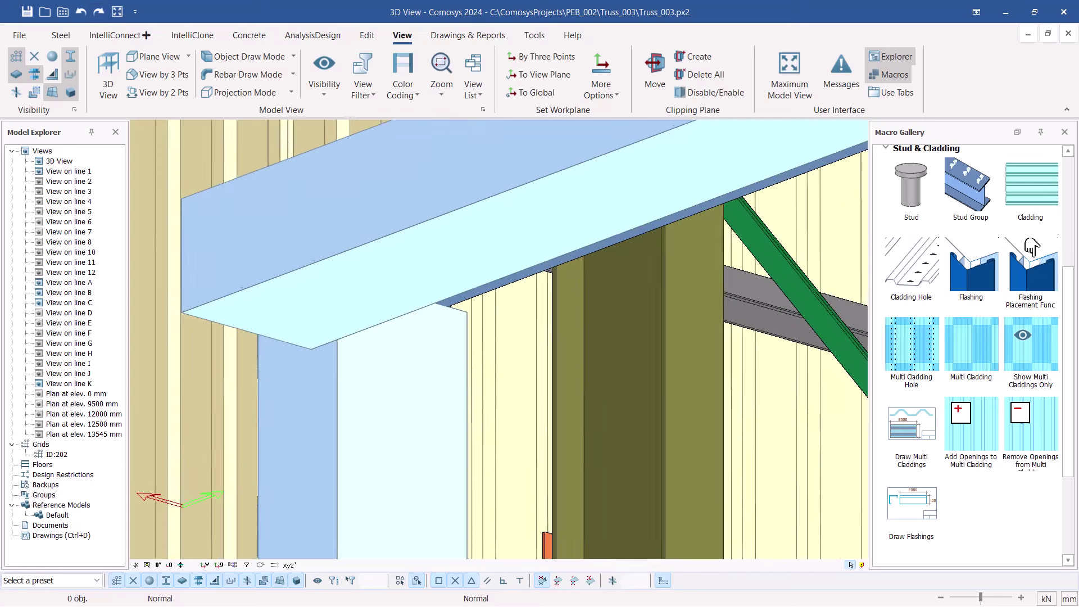
pyautogui.scroll(-2, 379, 336)
pyautogui.moveTo(379, 336); pyautogui.dragTo(404, 369, button='middle')
pyautogui.click(403, 369)
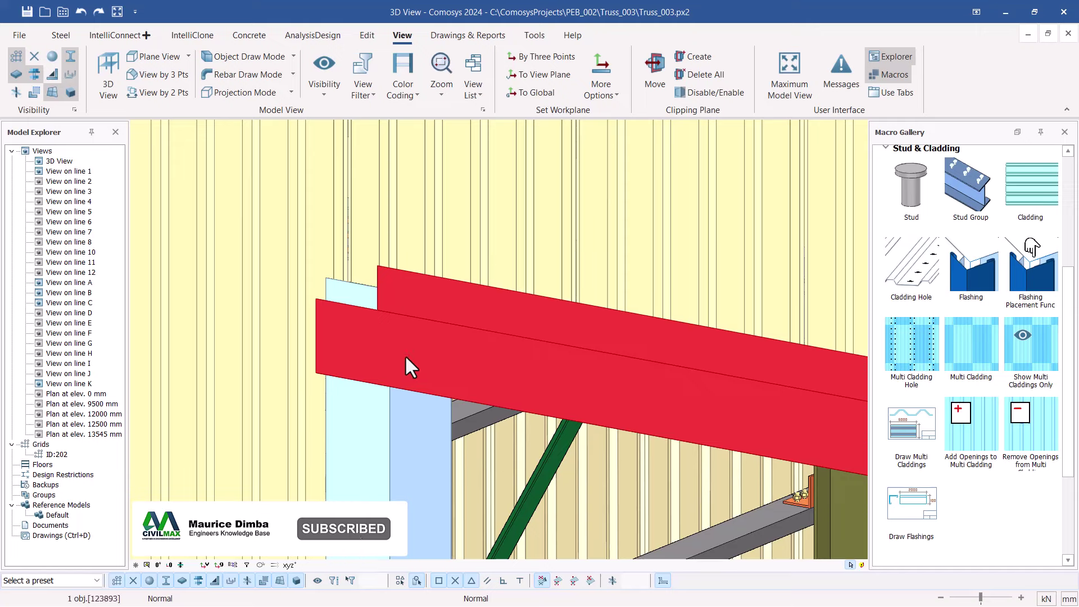
pyautogui.rightClick(405, 357)
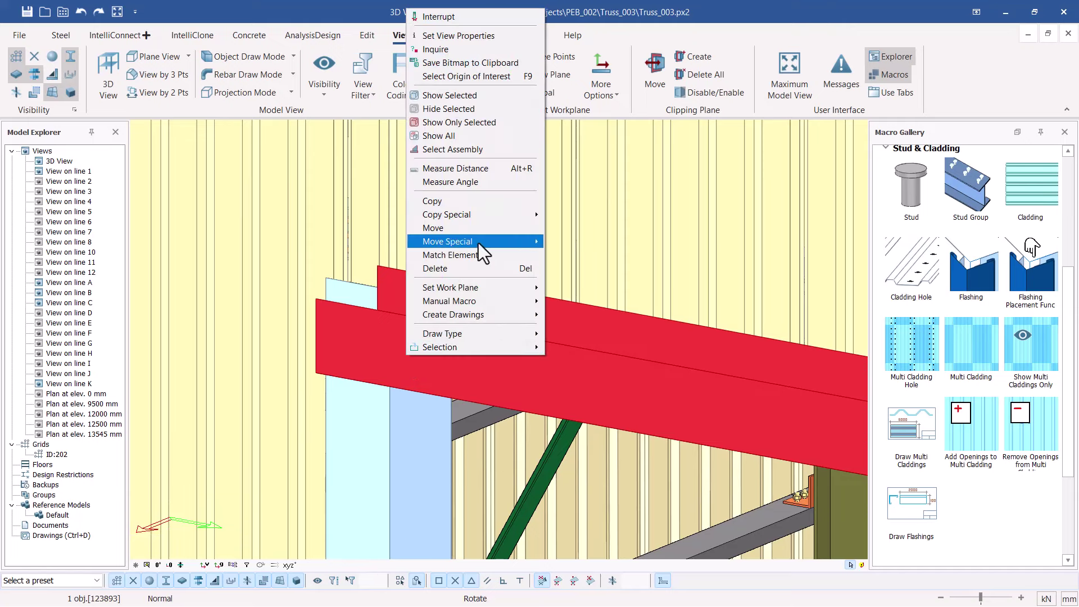
pyautogui.moveTo(478, 242)
pyautogui.click(564, 241)
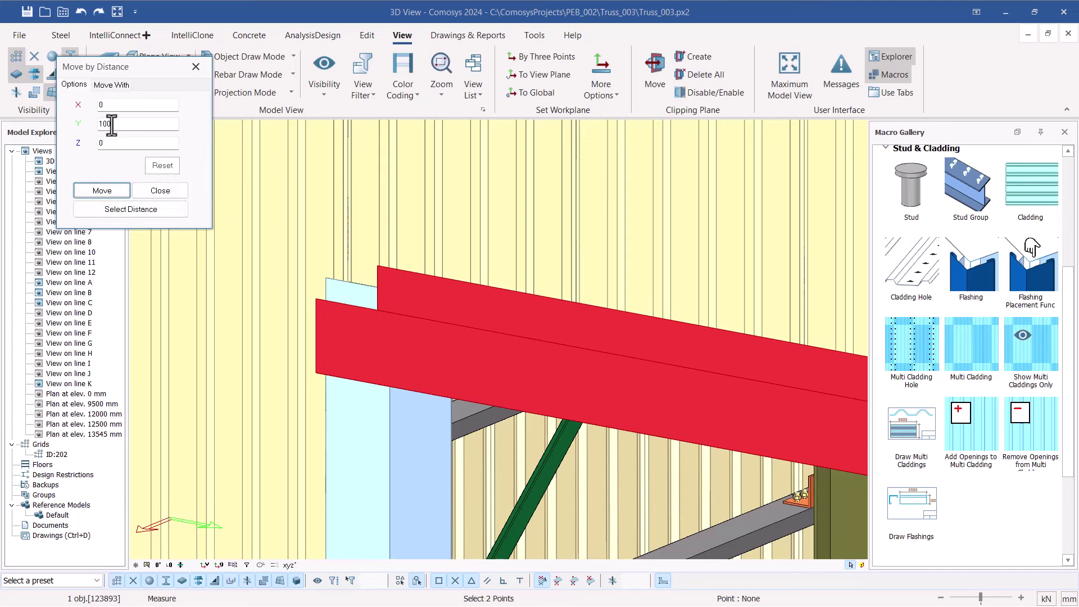
pyautogui.doubleClick(97, 125)
pyautogui.rightClick(98, 126)
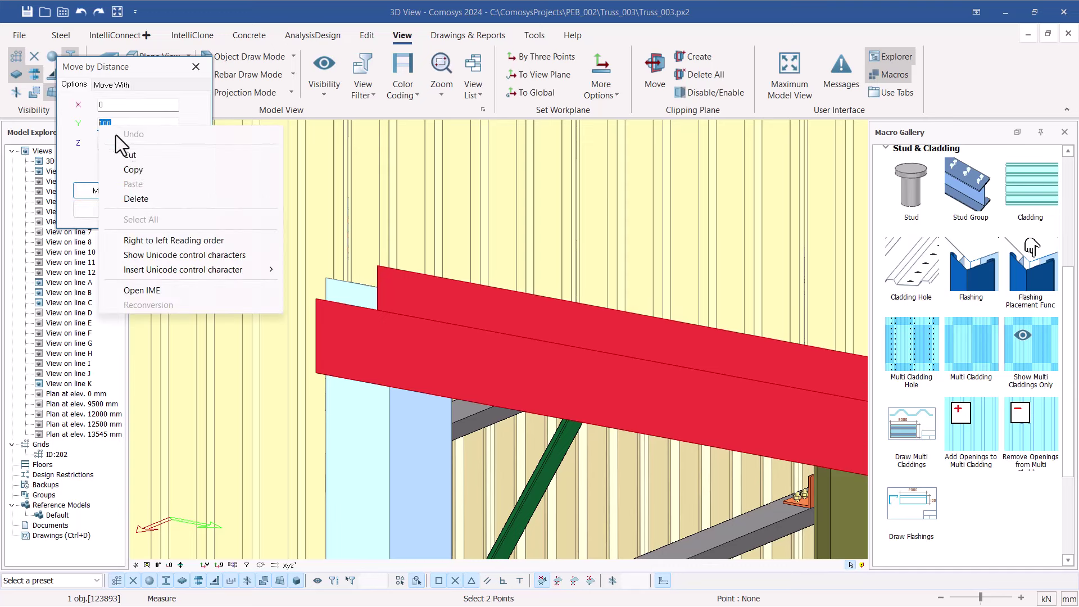
pyautogui.click(139, 170)
pyautogui.click(167, 169)
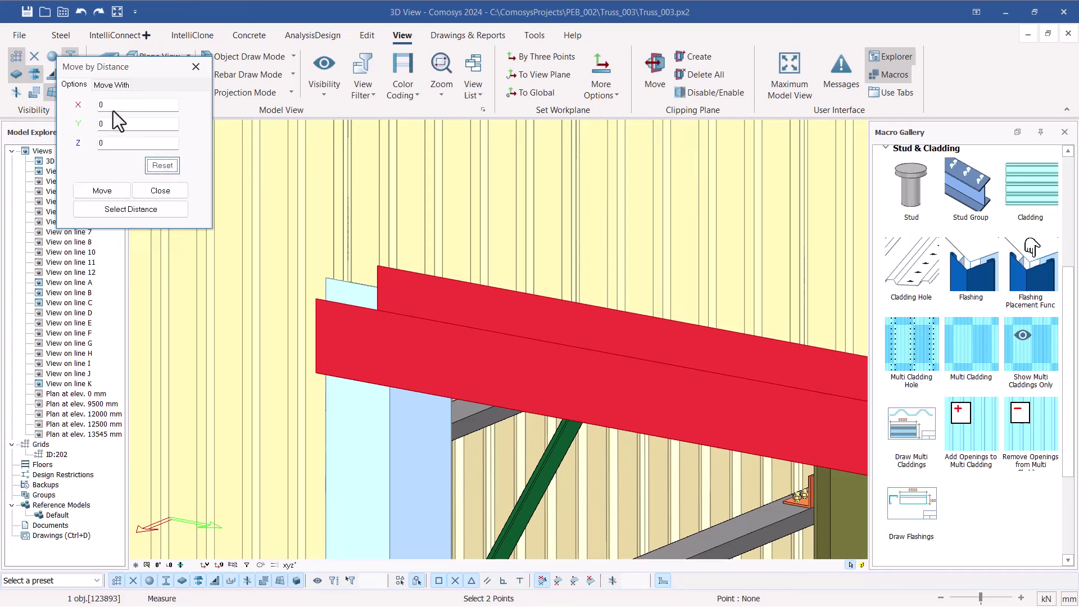
# - Move the header flashing by -100 along X three times and finish the linear move
pyautogui.doubleClick(101, 105)
pyautogui.rightClick(104, 106)
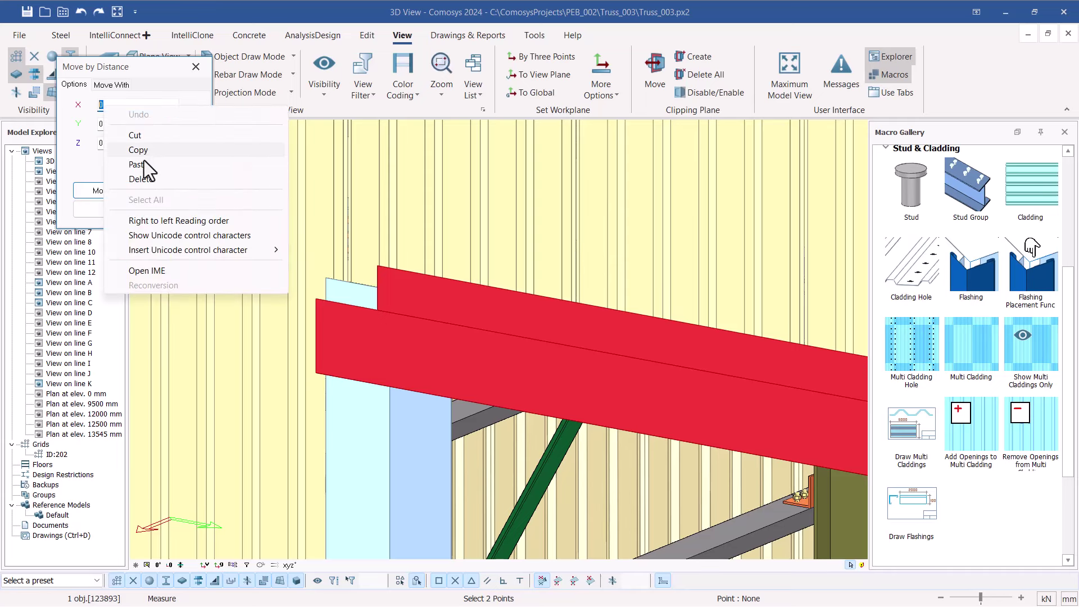
pyautogui.click(140, 164)
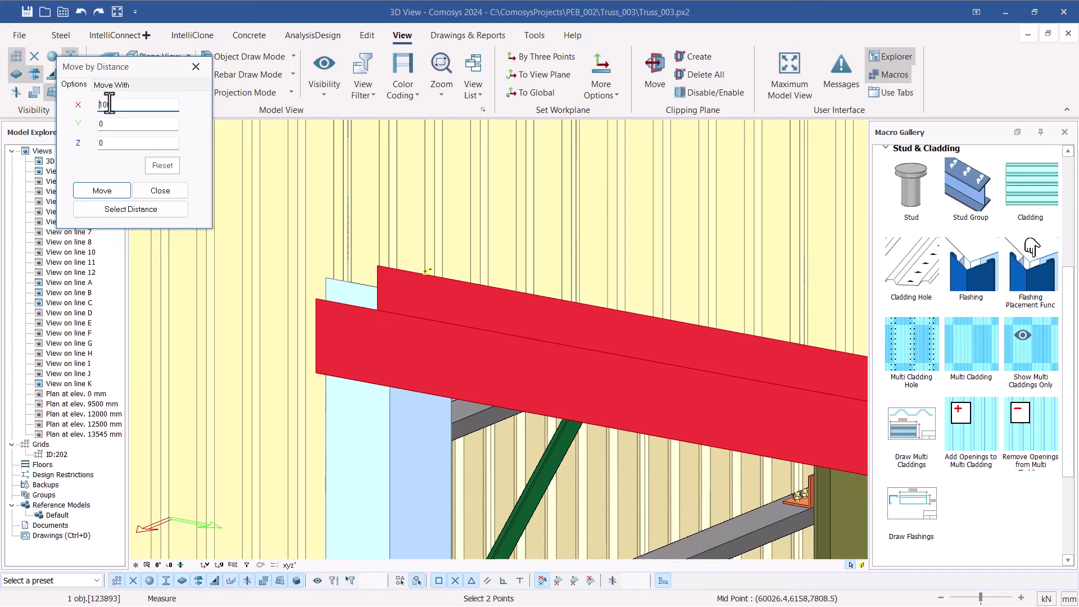
pyautogui.click(113, 189)
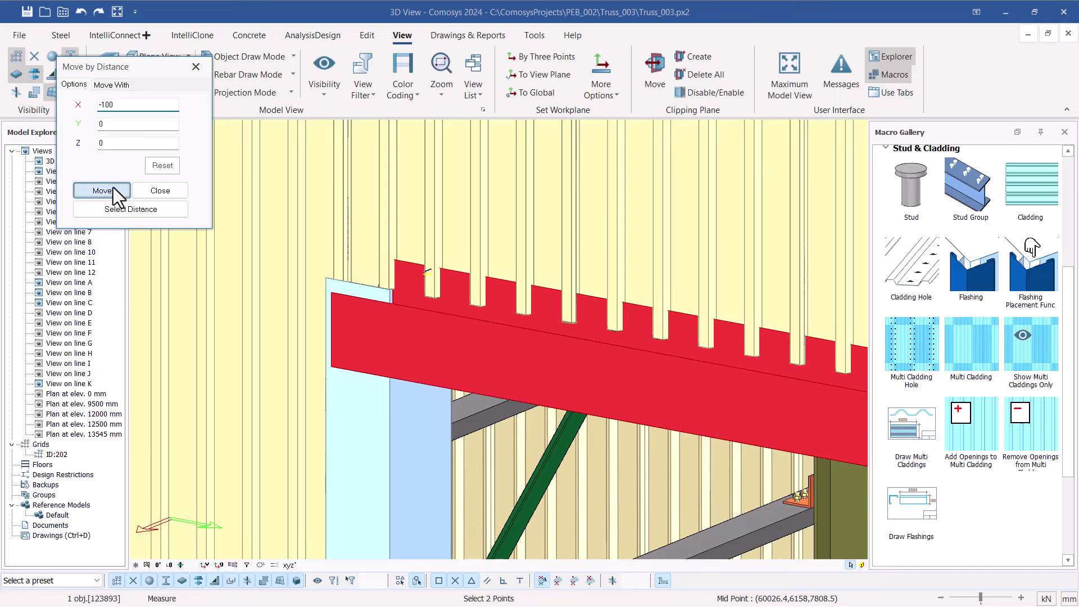
pyautogui.click(112, 188)
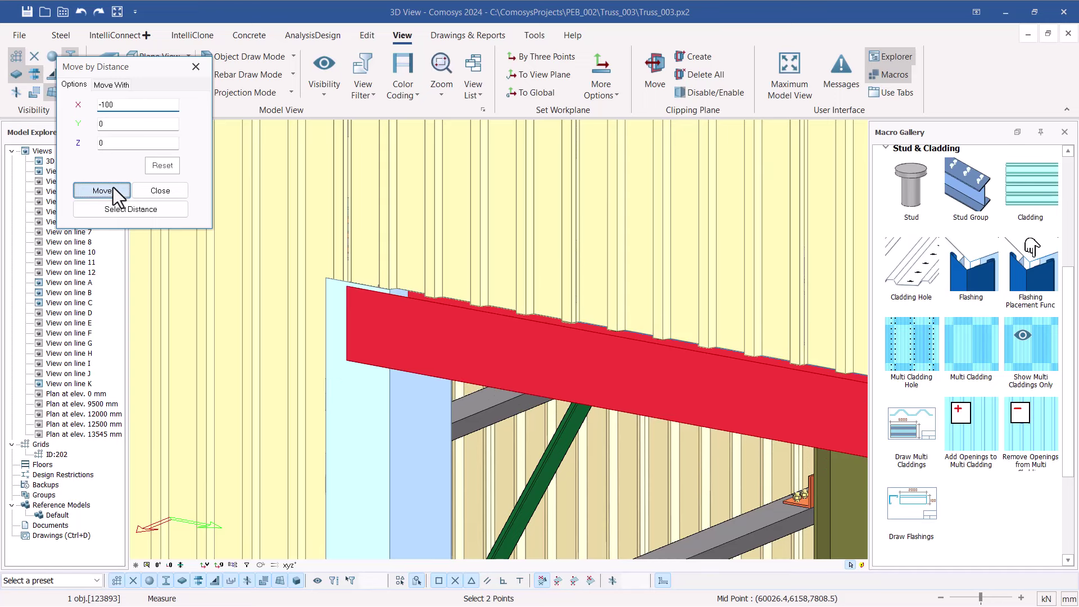
pyautogui.press('Return')
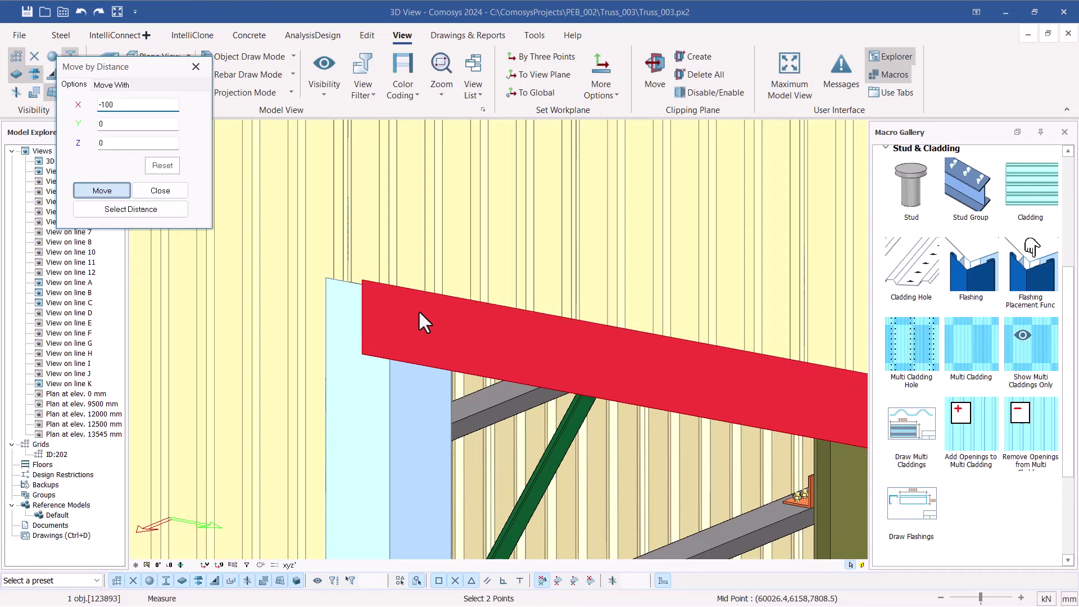
pyautogui.scroll(2, 418, 308)
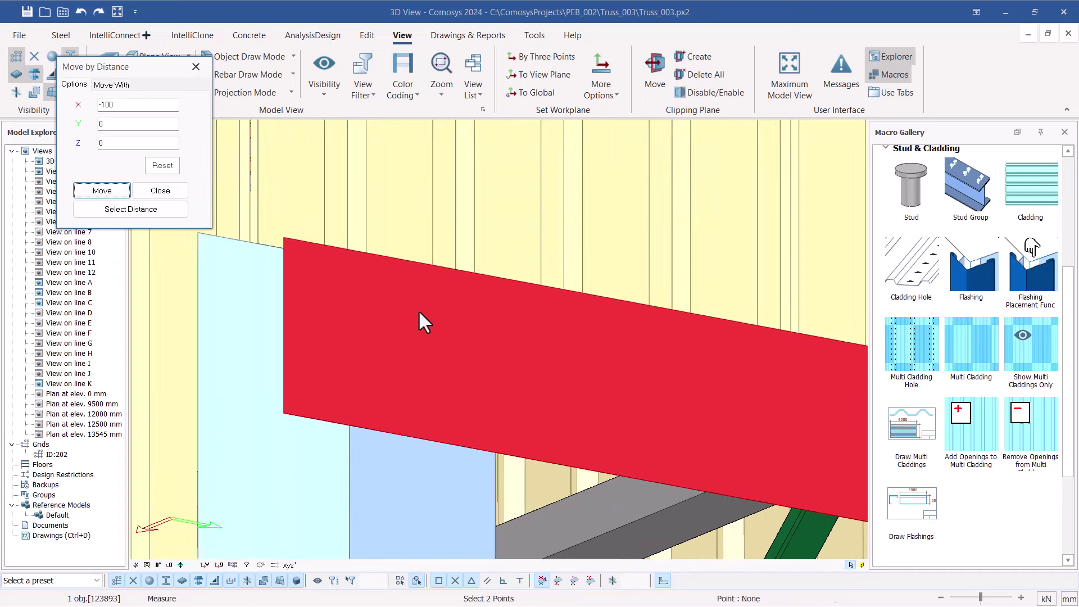
pyautogui.scroll(3, 418, 309)
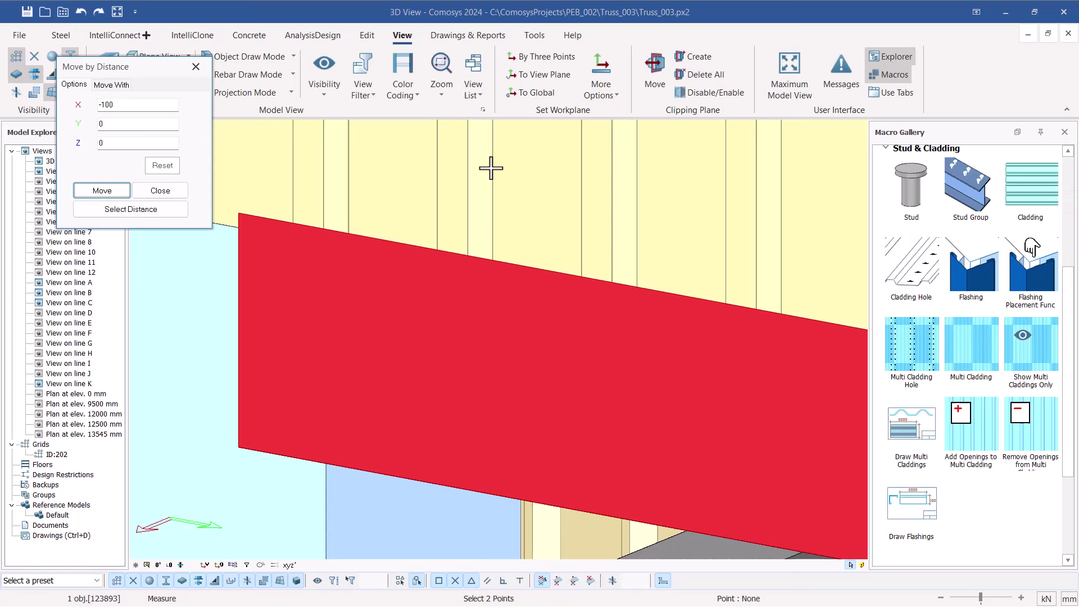
pyautogui.click(198, 68)
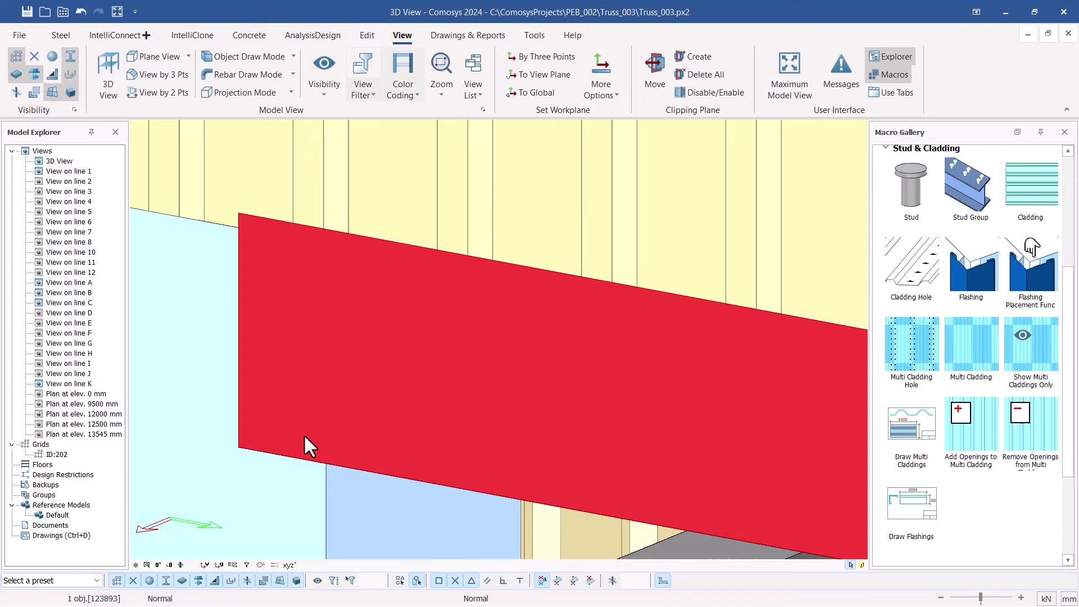
# - Examine from below how the header flashing sits against the jamb flashing at the upper corner of the opening
pyautogui.moveTo(236, 400); pyautogui.dragTo(388, 320, button='middle')
pyautogui.scroll(-10, 387, 321)
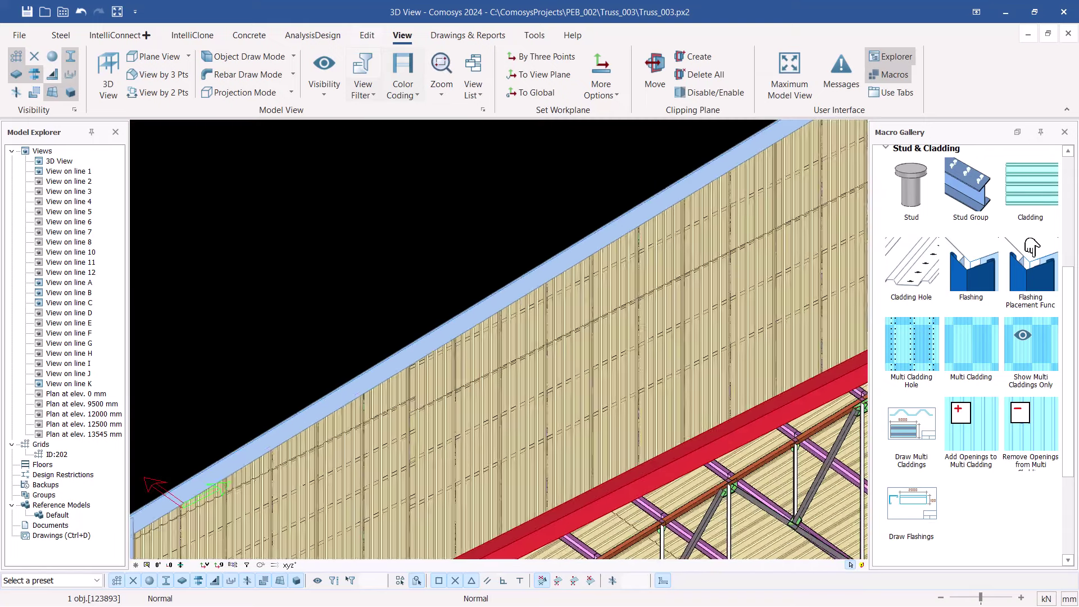
pyautogui.scroll(-2, 496, 473)
pyautogui.scroll(10, 430, 466)
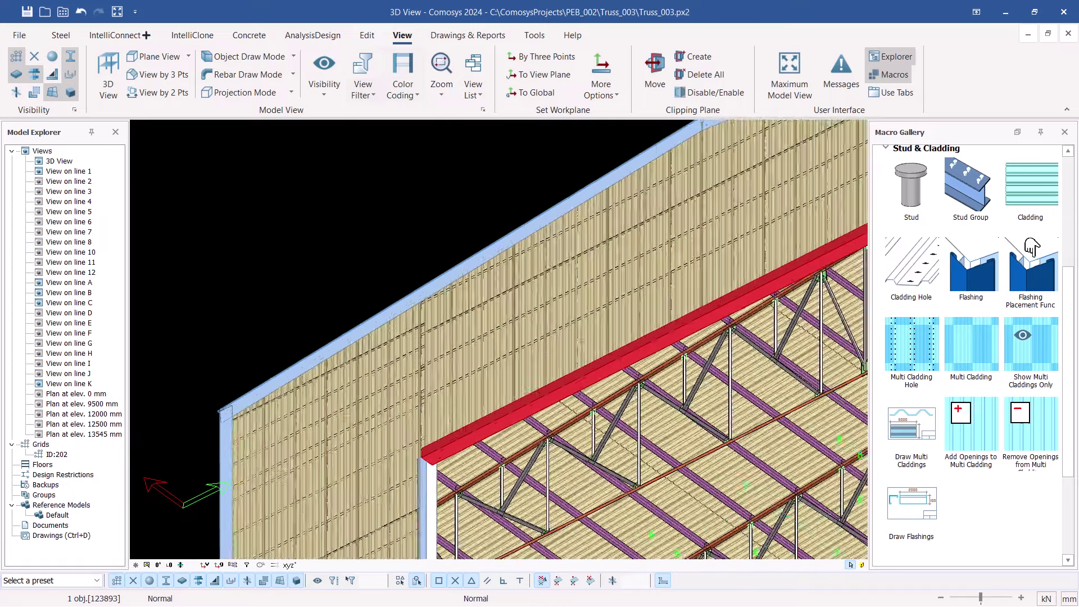
pyautogui.scroll(4, 522, 458)
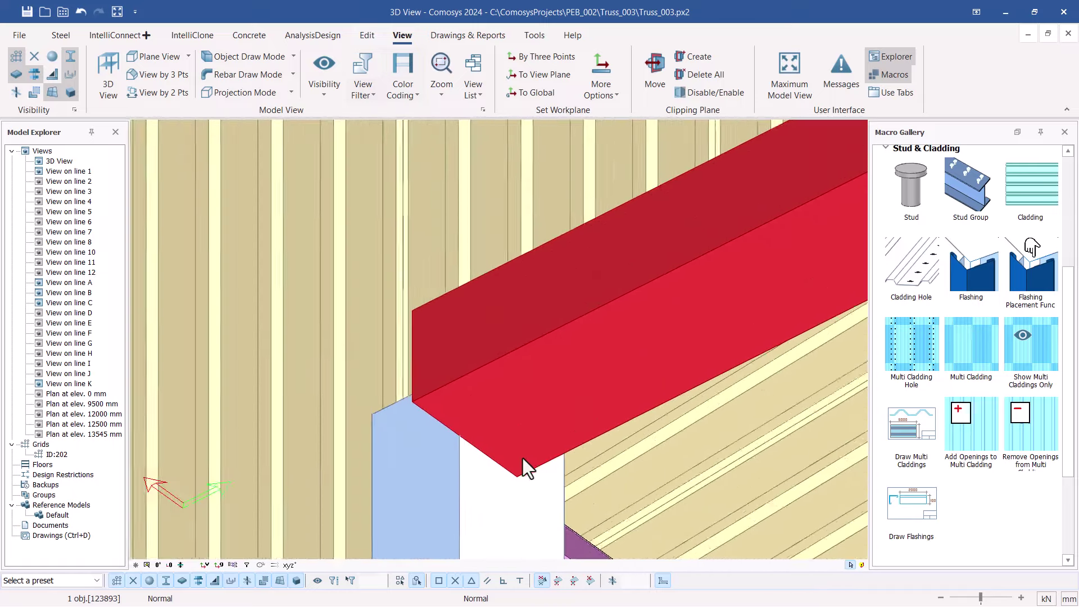
pyautogui.scroll(-3, 415, 377)
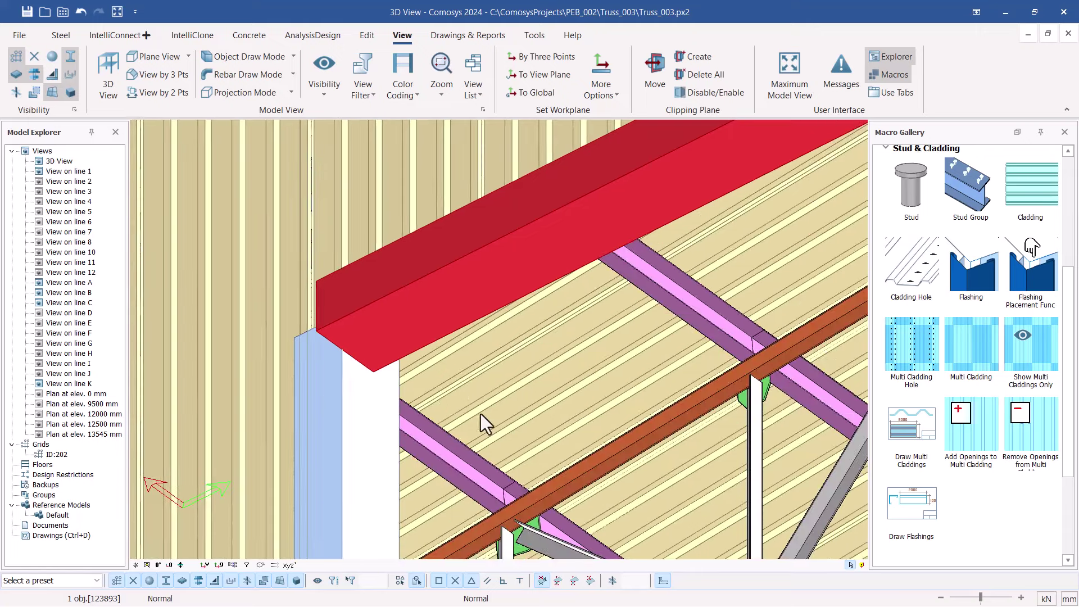
pyautogui.click(762, 390)
pyautogui.click(762, 390)
pyautogui.scroll(3, 761, 390)
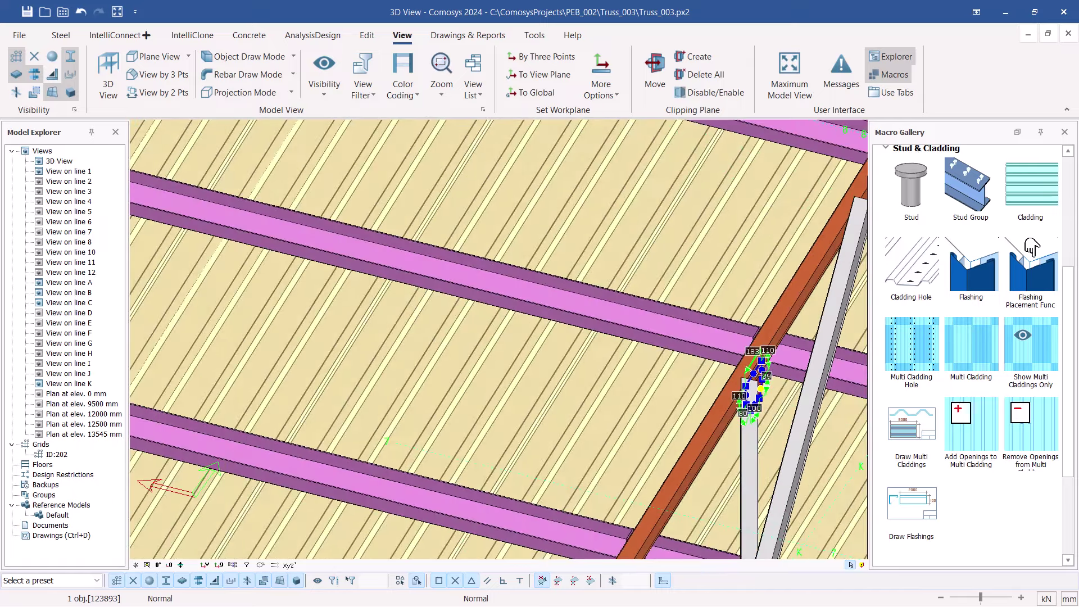
pyautogui.scroll(-3, 786, 379)
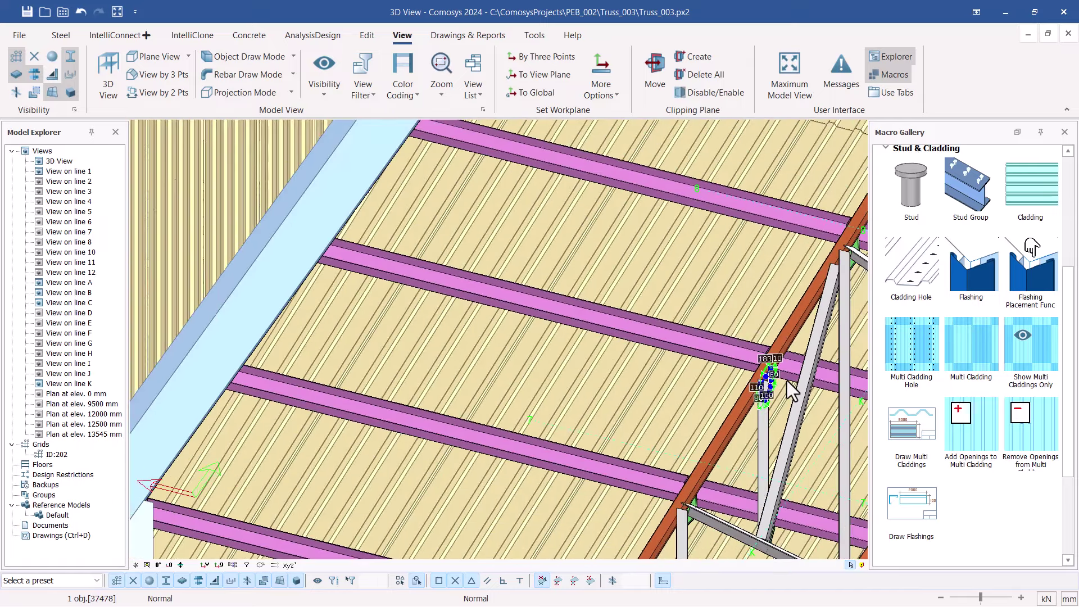
pyautogui.moveTo(786, 380); pyautogui.dragTo(427, 452, button='middle')
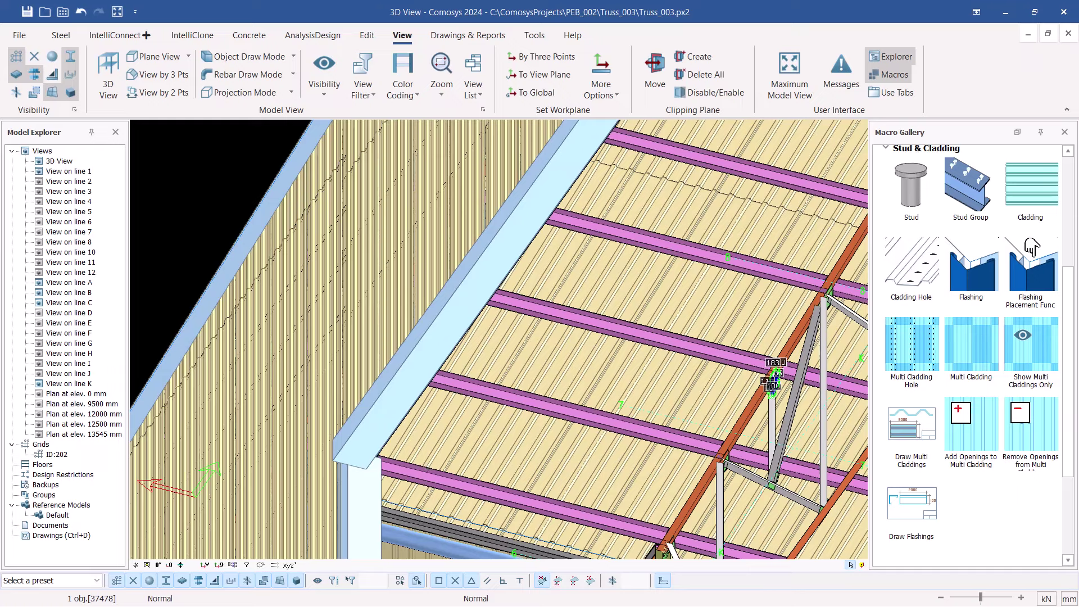
pyautogui.scroll(5, 368, 470)
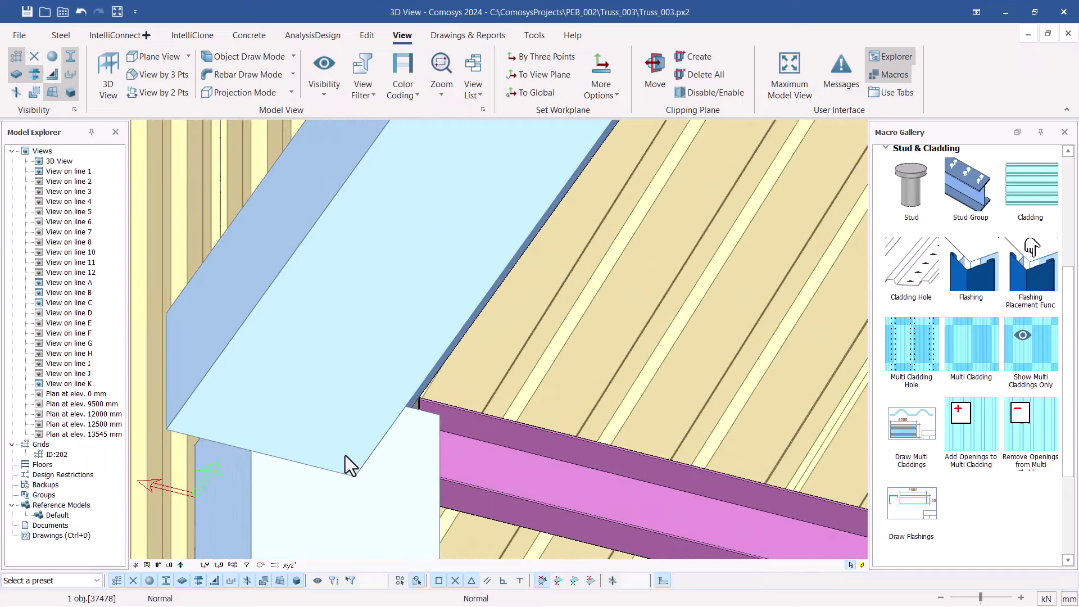
# - Move the header flashing from its lower inner corner point to the top inner corner point of the jamb flashing
pyautogui.click(318, 381)
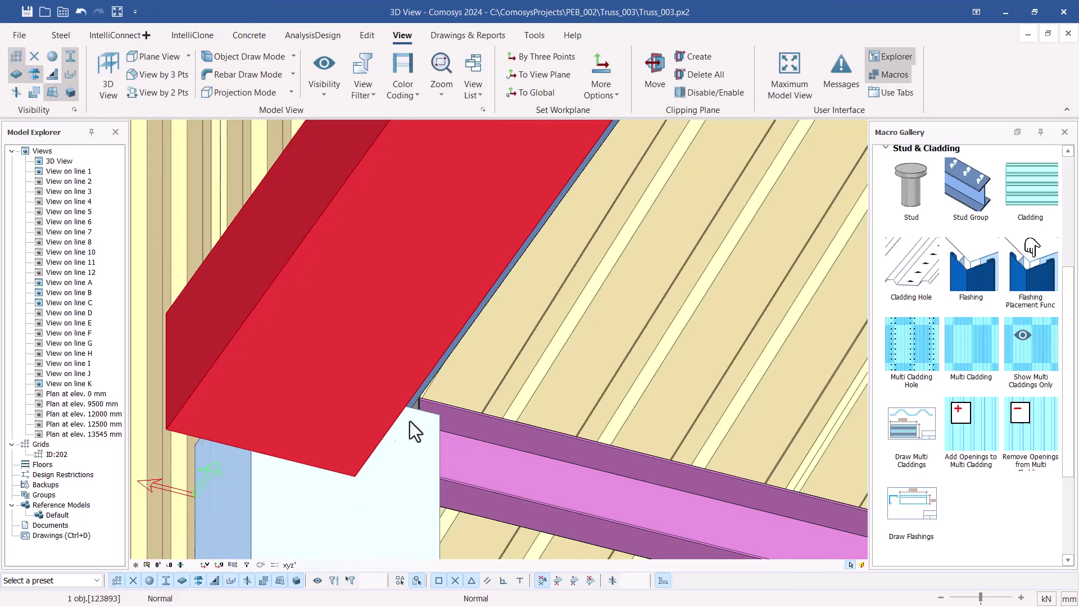
pyautogui.rightClick(356, 373)
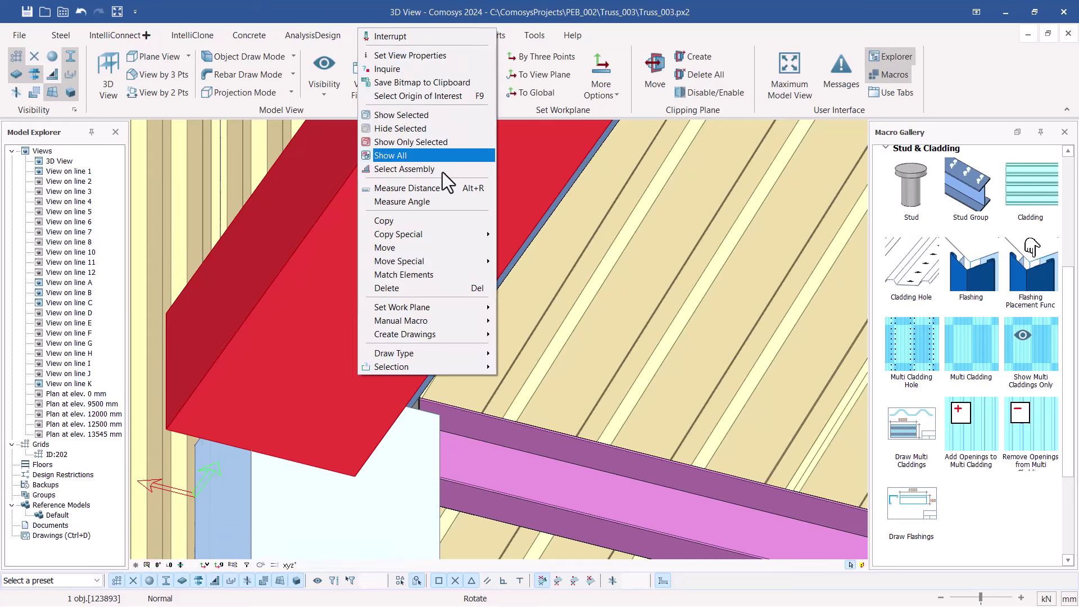
pyautogui.click(383, 247)
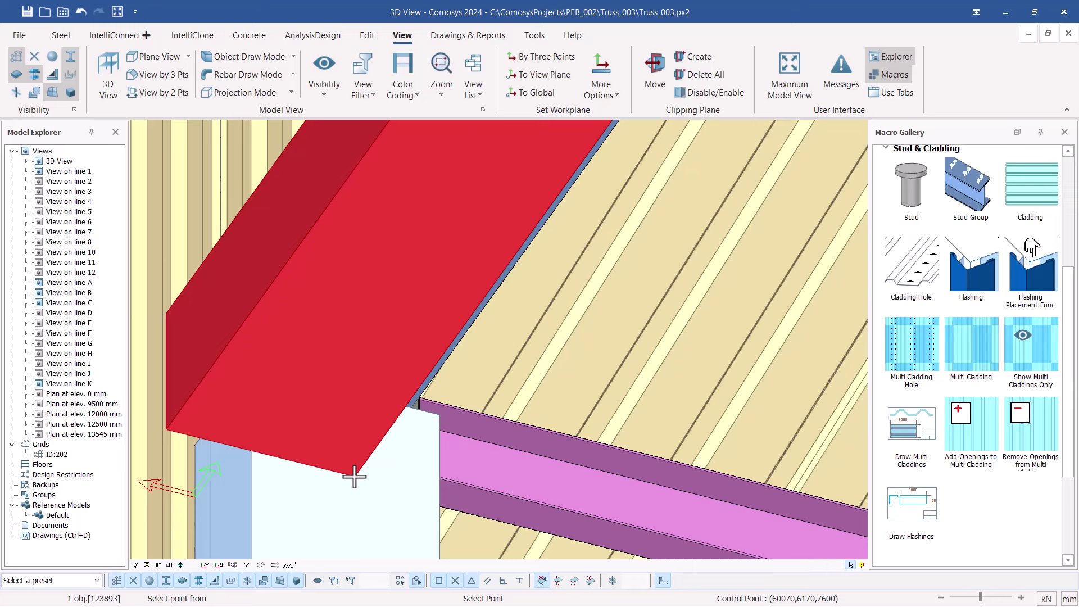
pyautogui.press('Escape')
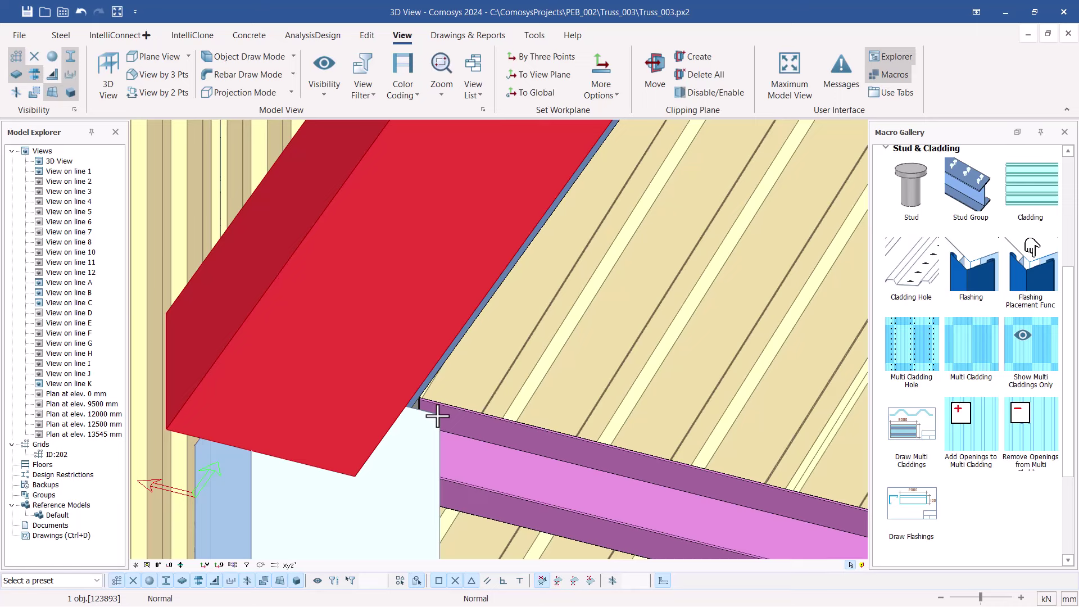
pyautogui.click(437, 415)
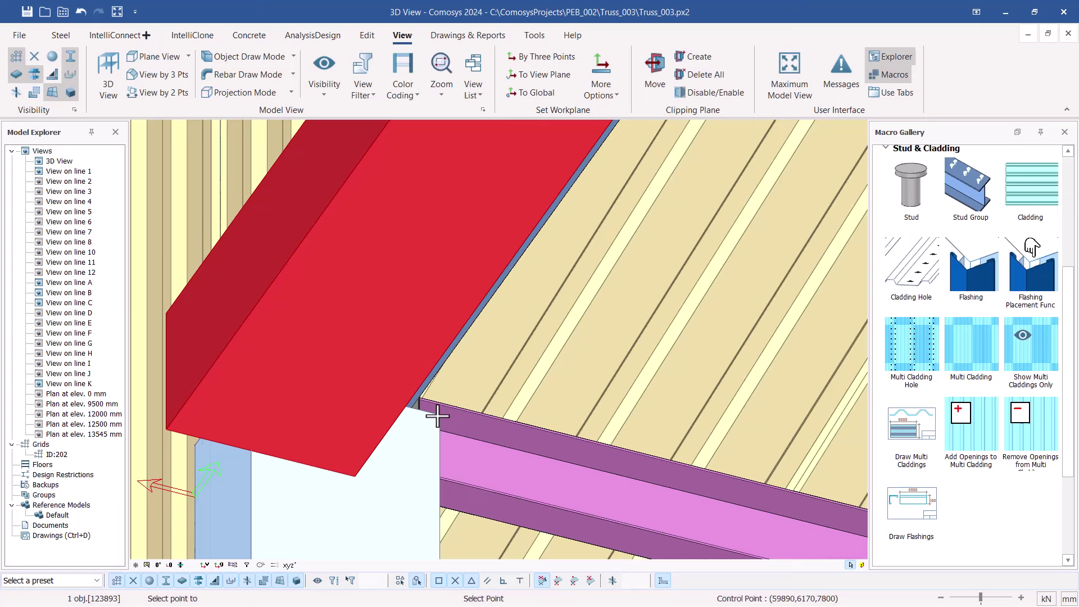
pyautogui.click(437, 416)
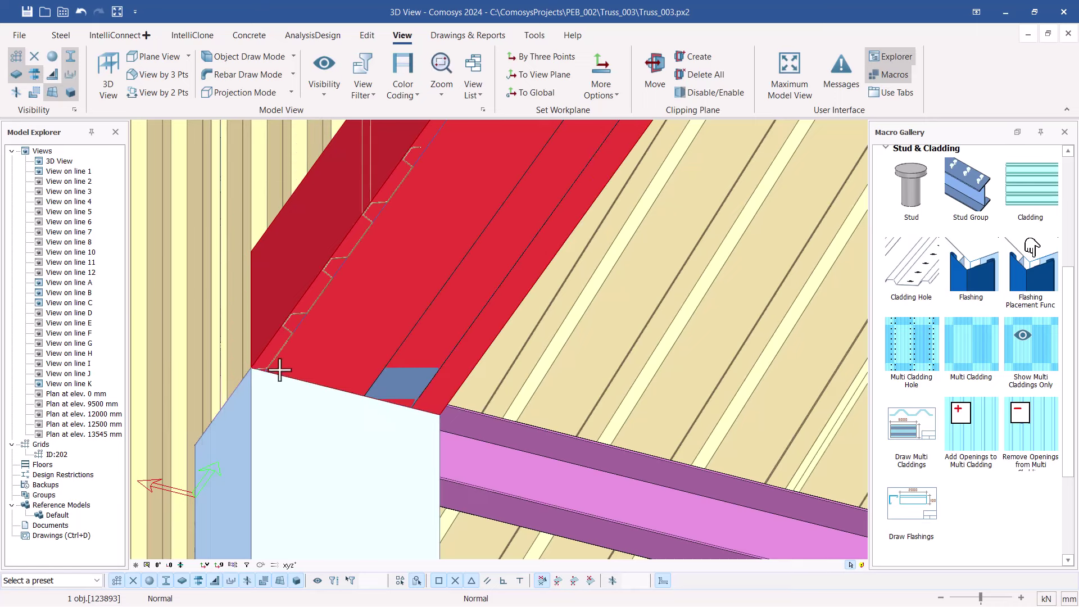
# - Examine the repositioned header flashing against the cladding and jamb flashing, from below and from outside the gable wall
pyautogui.scroll(1, 251, 367)
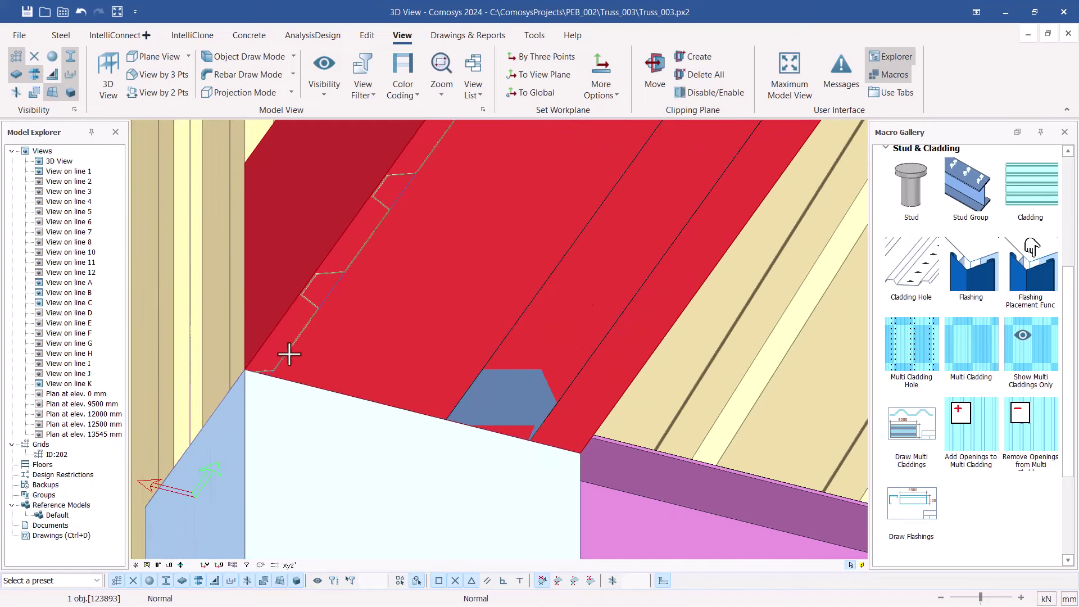
pyautogui.scroll(1, 263, 366)
pyautogui.scroll(1, 410, 241)
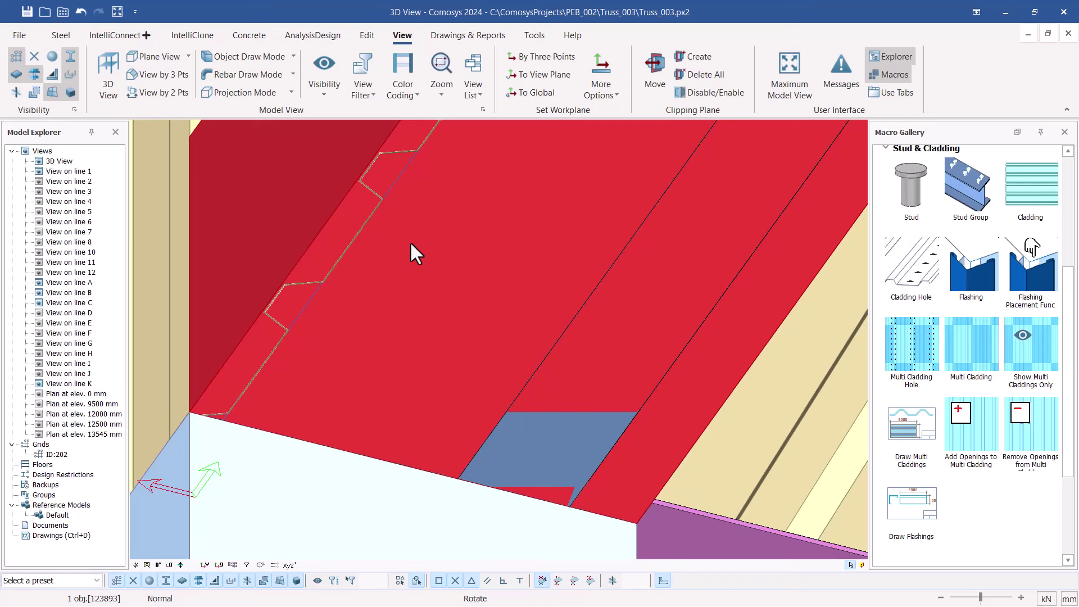
pyautogui.rightClick(410, 241)
pyautogui.click(443, 244)
pyautogui.moveTo(293, 282); pyautogui.dragTo(479, 330, button='middle')
pyautogui.scroll(-3, 479, 330)
pyautogui.scroll(-5, 510, 319)
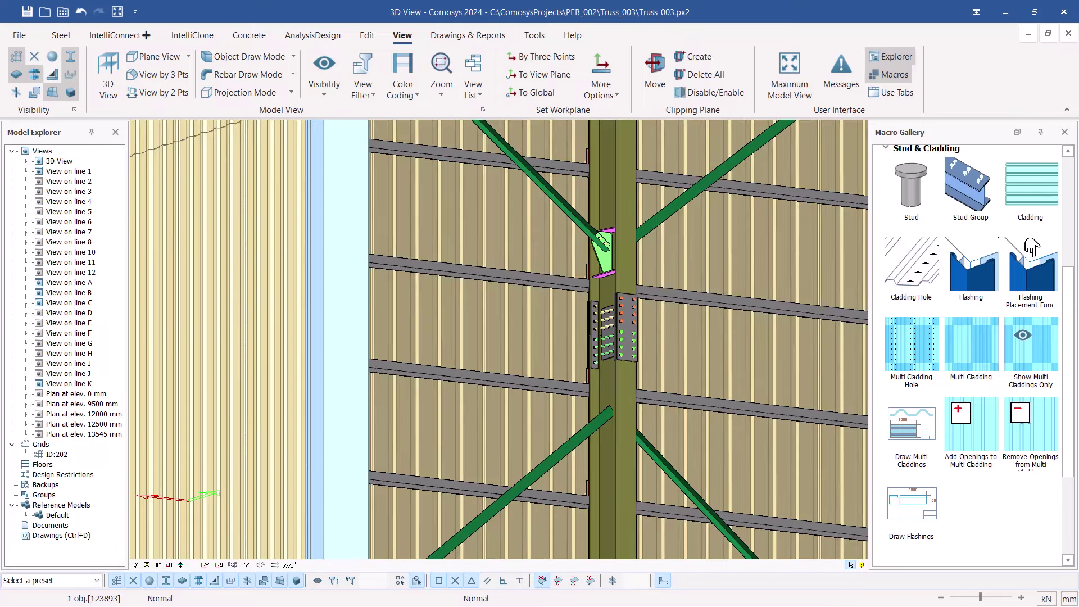
pyautogui.scroll(-3, 510, 319)
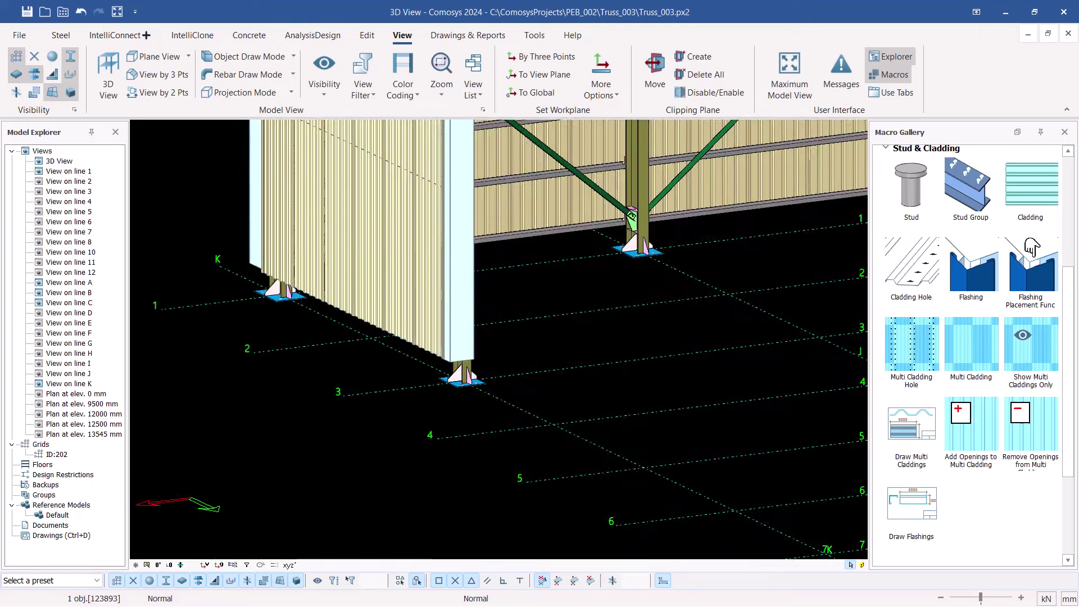
pyautogui.scroll(-5, 528, 230)
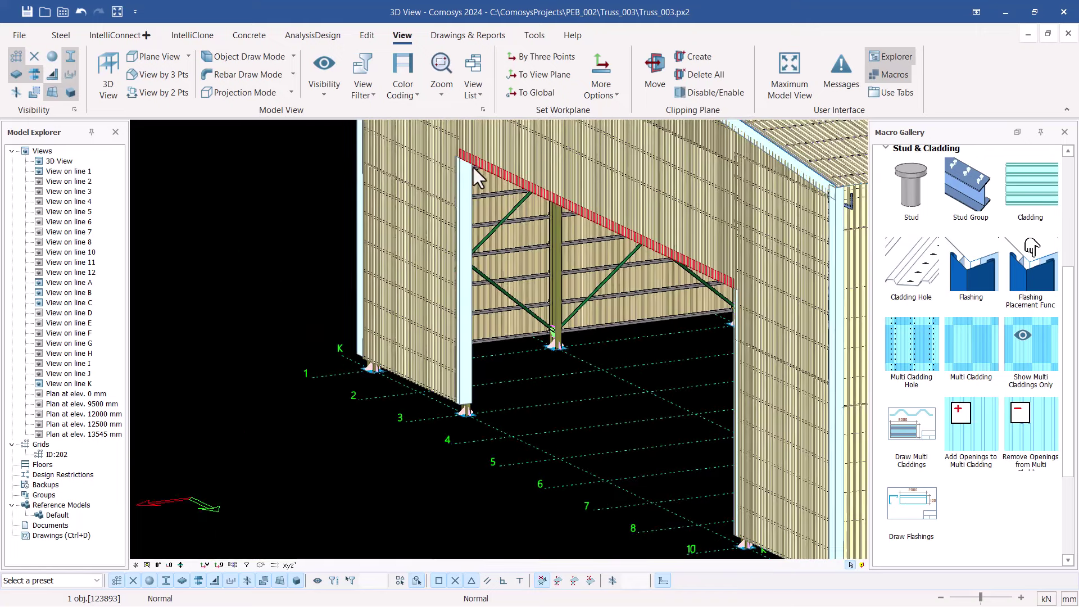
pyautogui.scroll(8, 474, 167)
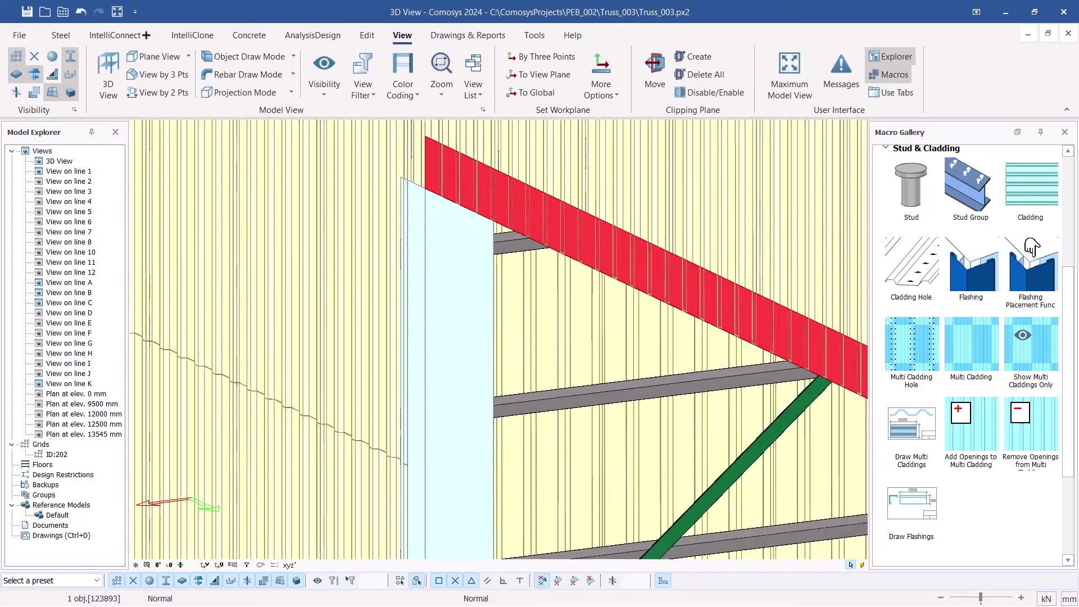
pyautogui.scroll(2, 471, 156)
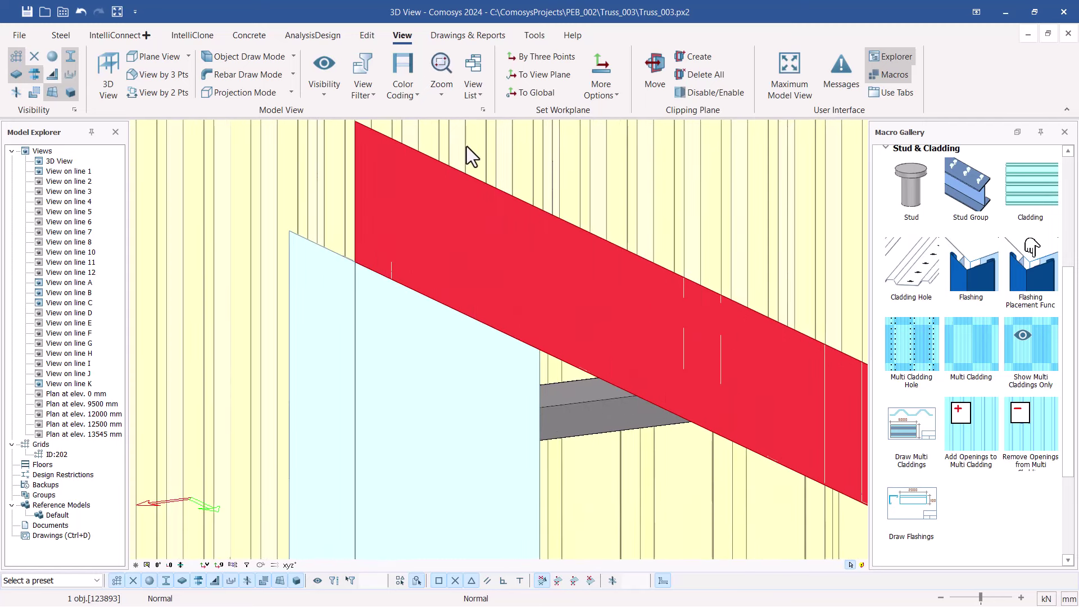
# - Move the header flashing linearly by 10 along X, with the previous Y and Z distances reset to 0
pyautogui.scroll(1, 423, 226)
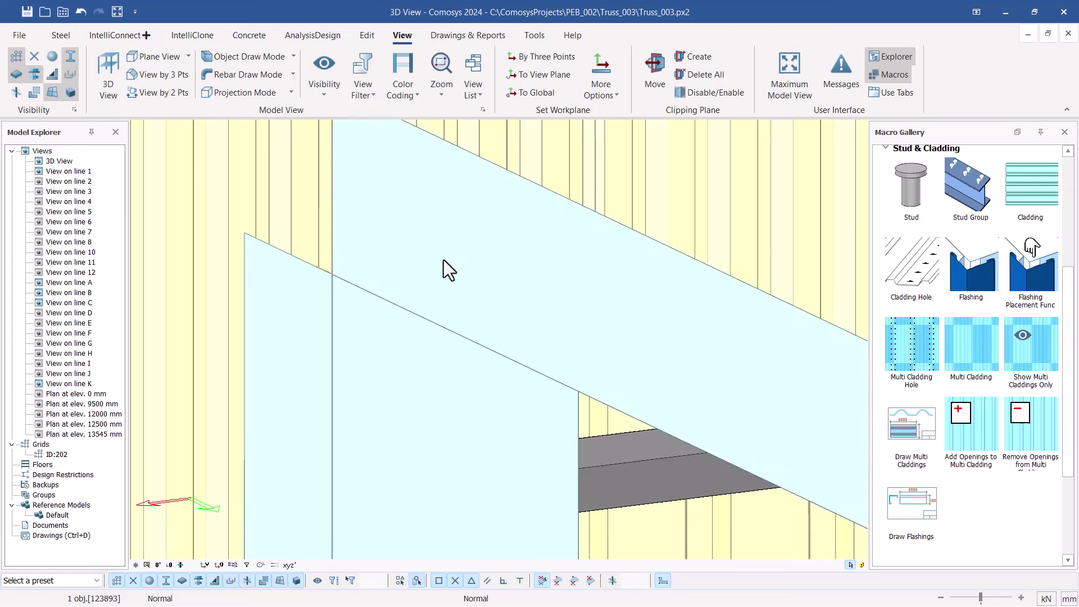
pyautogui.moveTo(443, 257); pyautogui.dragTo(442, 257, button='middle')
pyautogui.rightClick(443, 257)
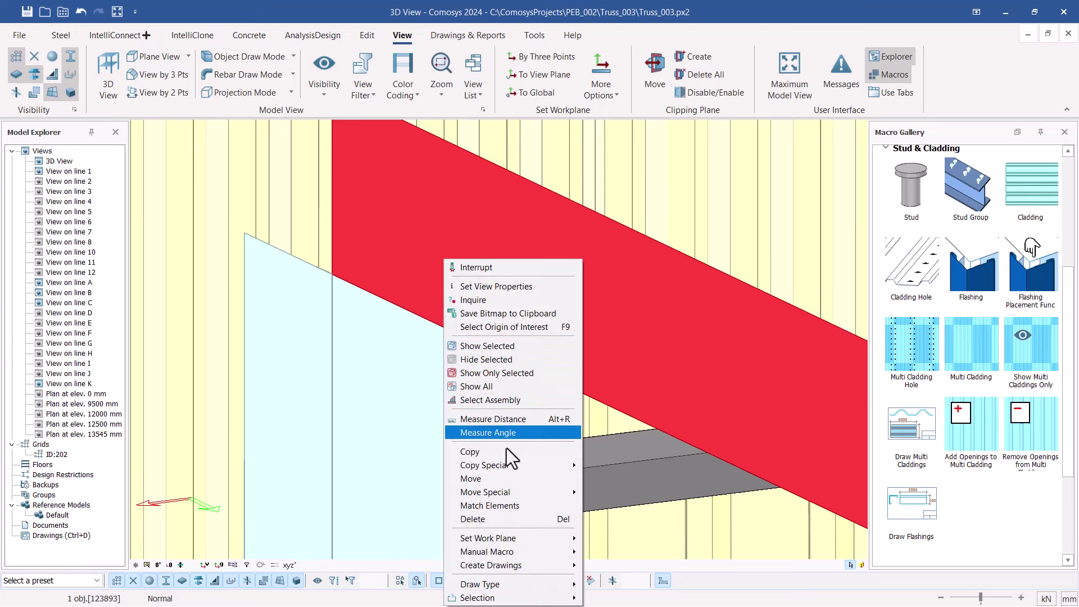
pyautogui.moveTo(544, 495)
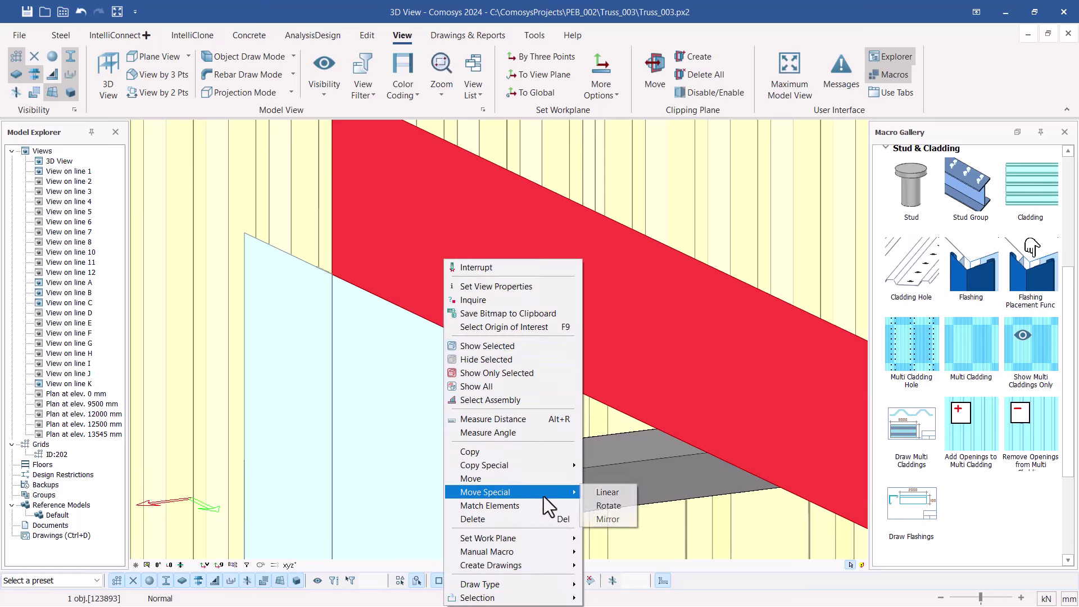
pyautogui.click(618, 490)
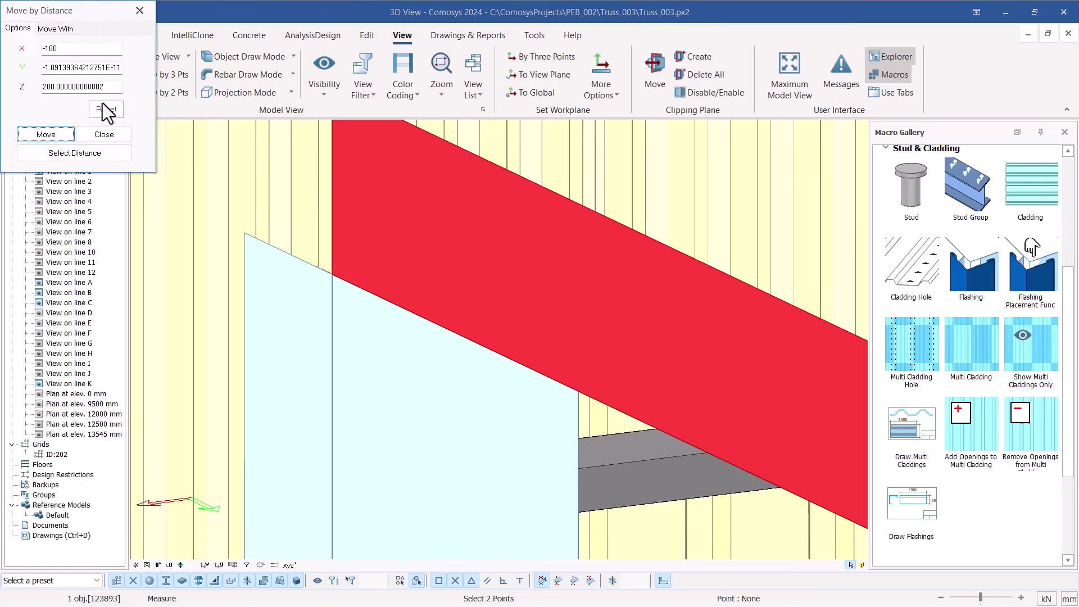
pyautogui.click(107, 111)
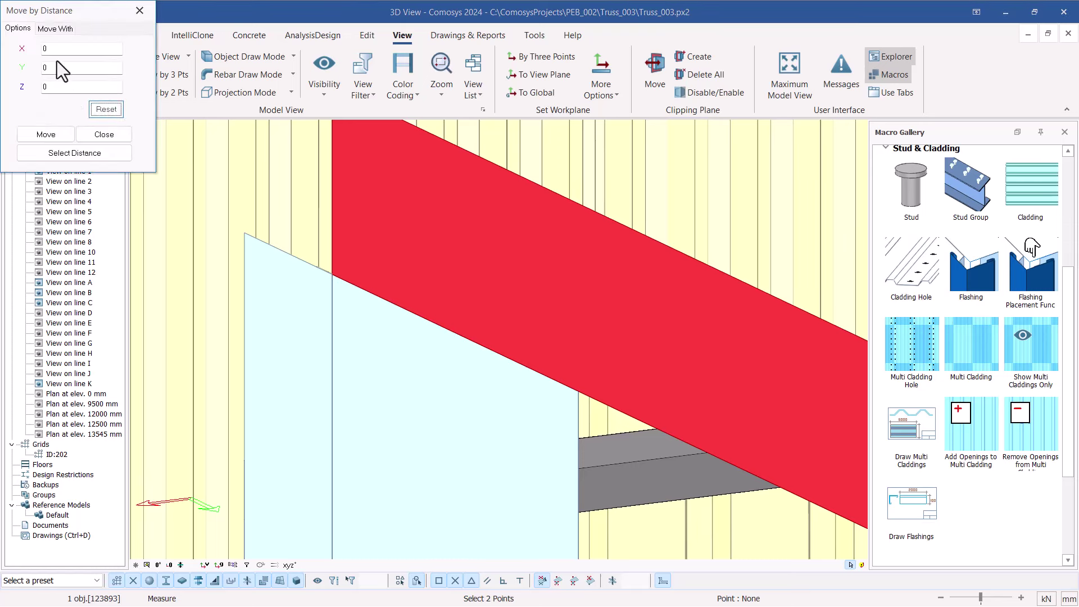
pyautogui.click(29, 53)
pyautogui.write('10')
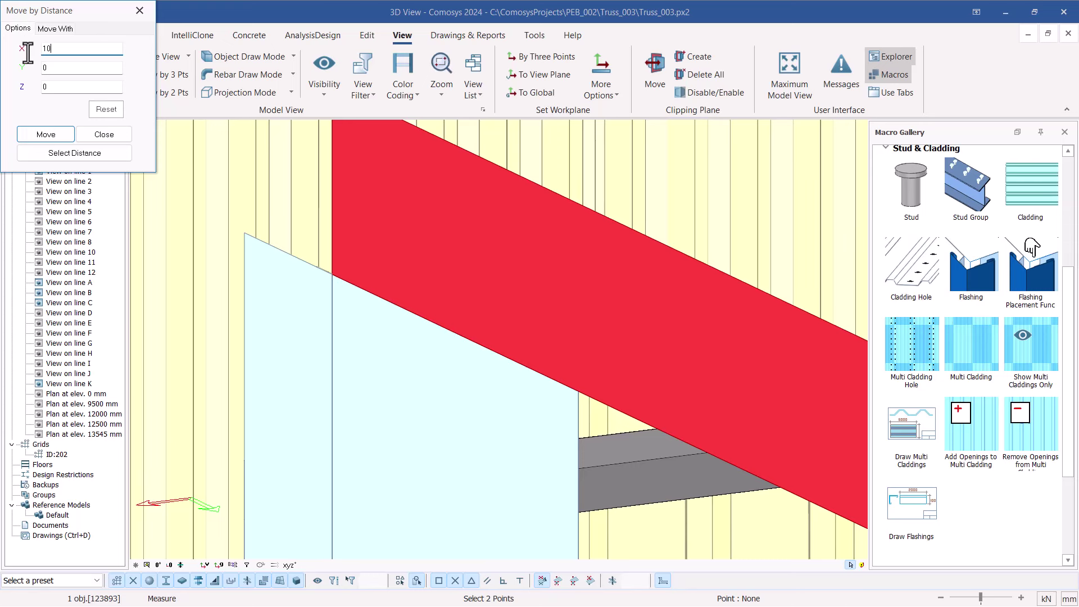
pyautogui.click(30, 134)
pyautogui.click(106, 137)
# - Examine the header flashing's fit at both ends of the opening, select the jamb flashing at its lower end, and review the gable wall
pyautogui.scroll(-5, 298, 245)
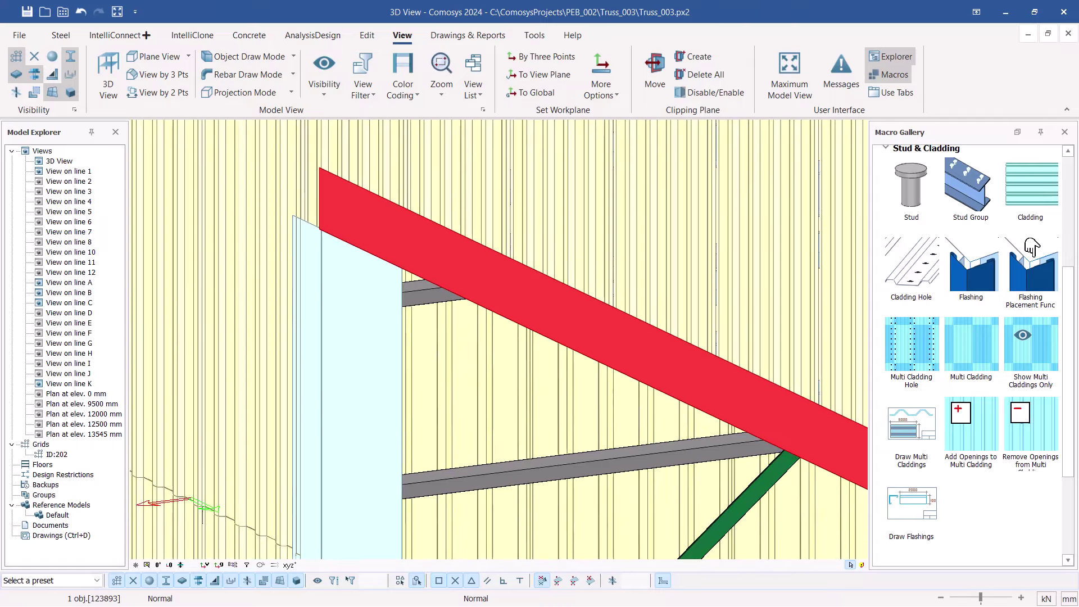
pyautogui.scroll(-6, 740, 424)
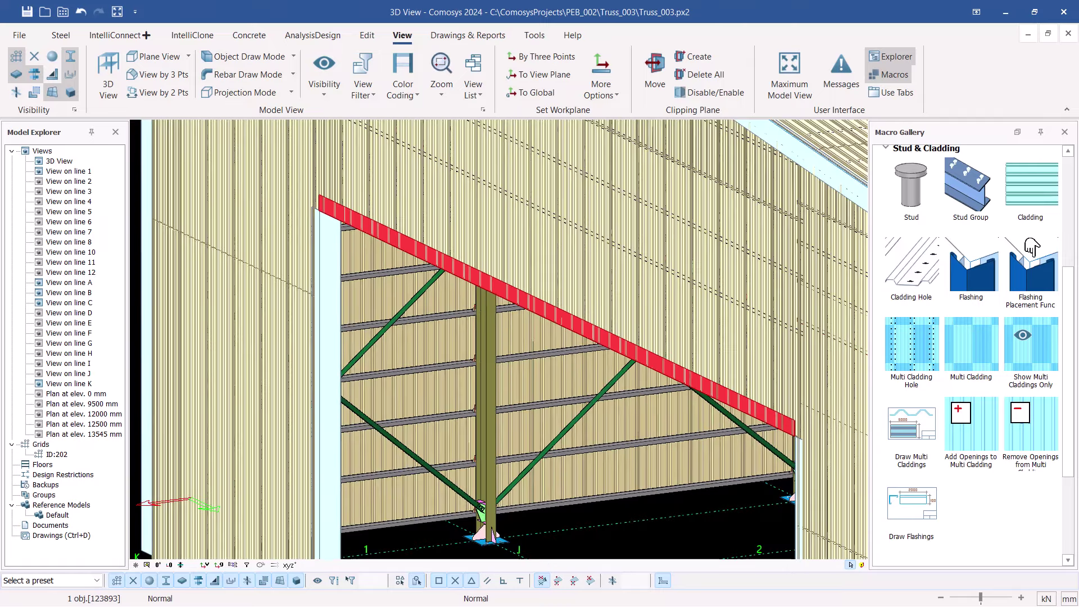
pyautogui.scroll(8, 740, 424)
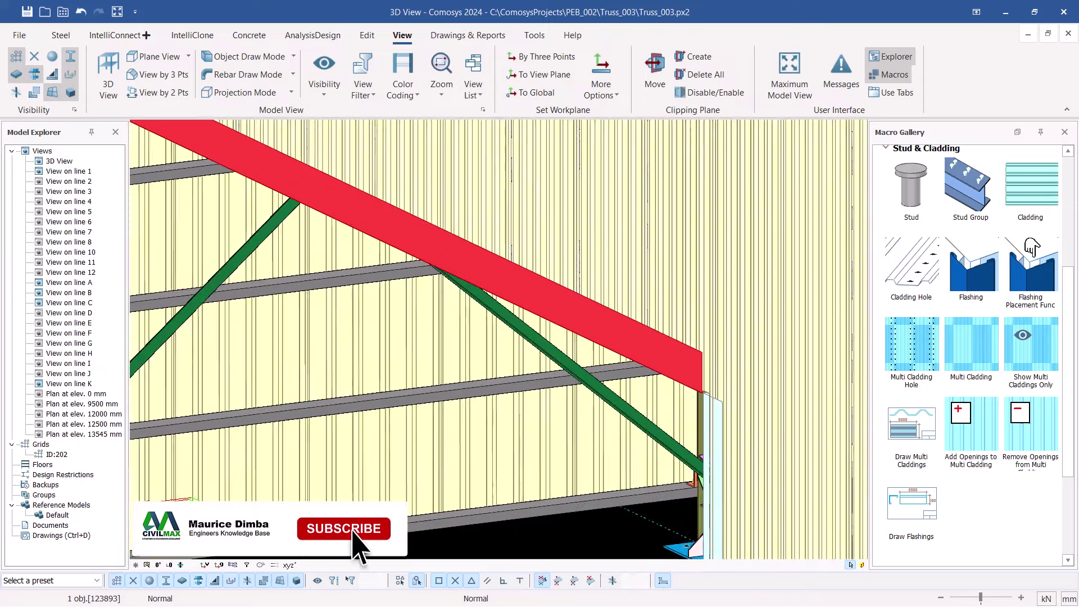
pyautogui.click(724, 428)
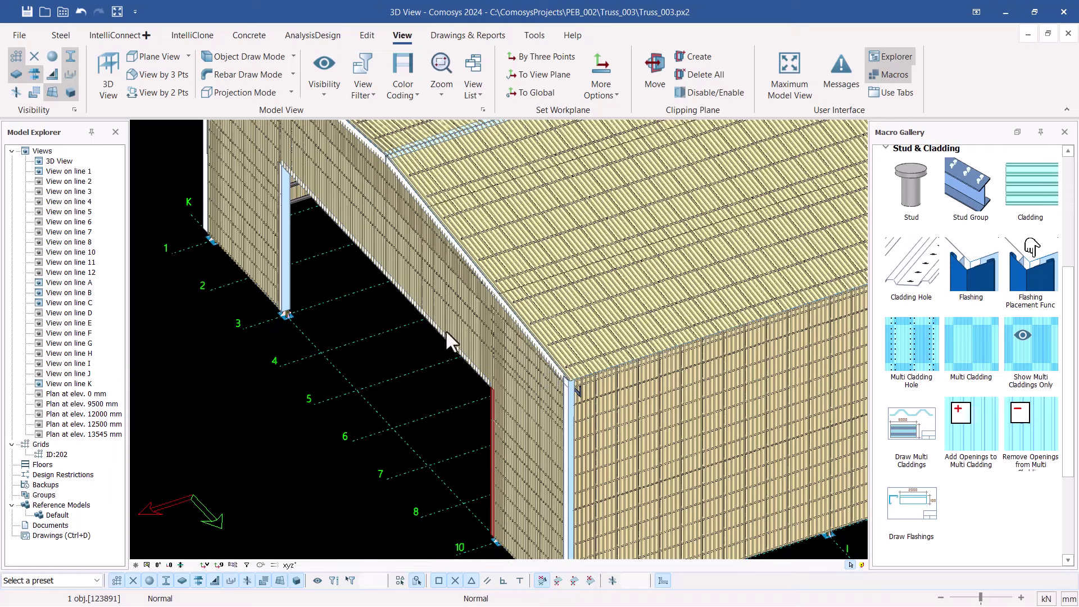
pyautogui.scroll(-2, 452, 324)
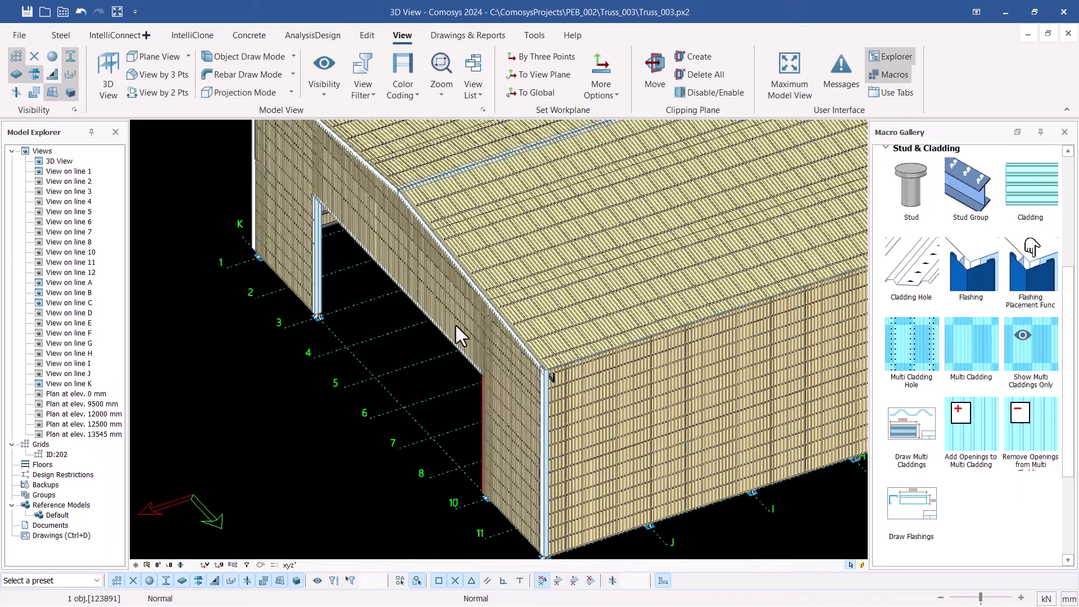